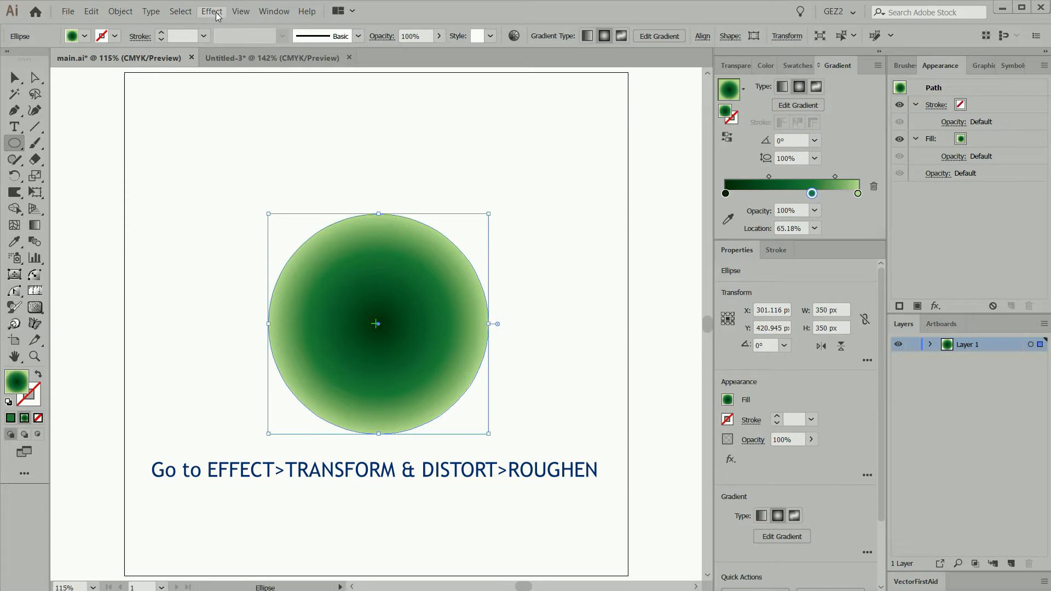
Apply the Roughen effect to the gradient circle with relative size 0.7%, detail 10/in and smooth points
{"action": "mouse_move", "coordinate": [260, 102]}
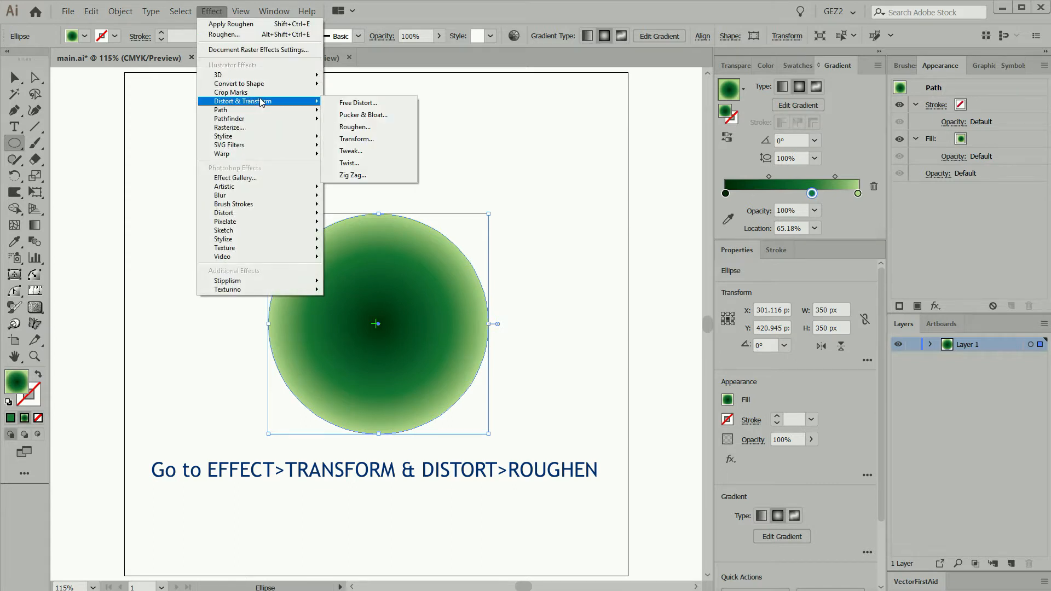
{"action": "left_click", "coordinate": [355, 126]}
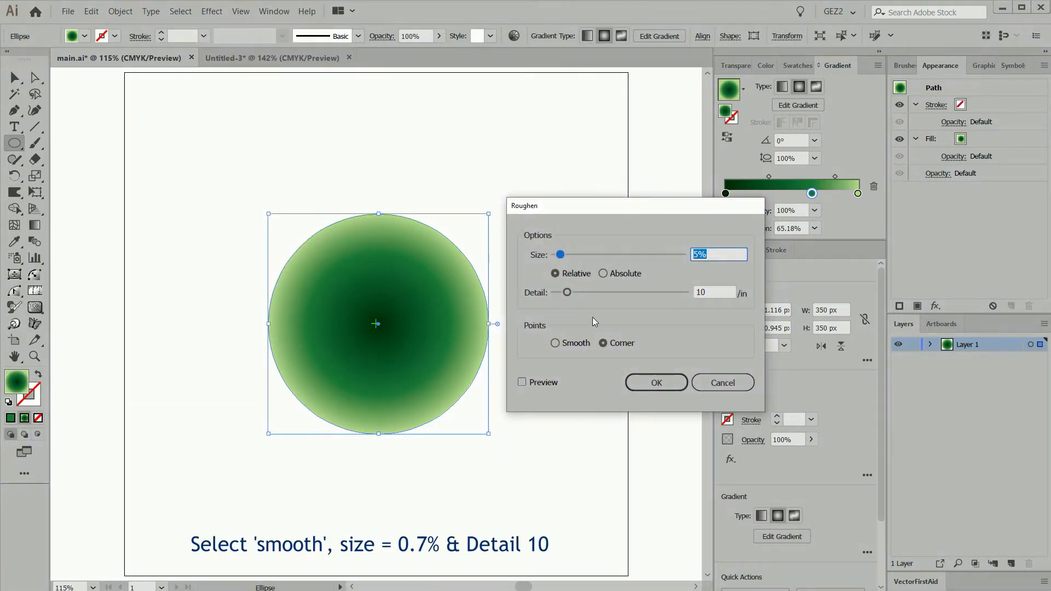
{"action": "left_click", "coordinate": [555, 343]}
{"action": "left_click", "coordinate": [522, 383]}
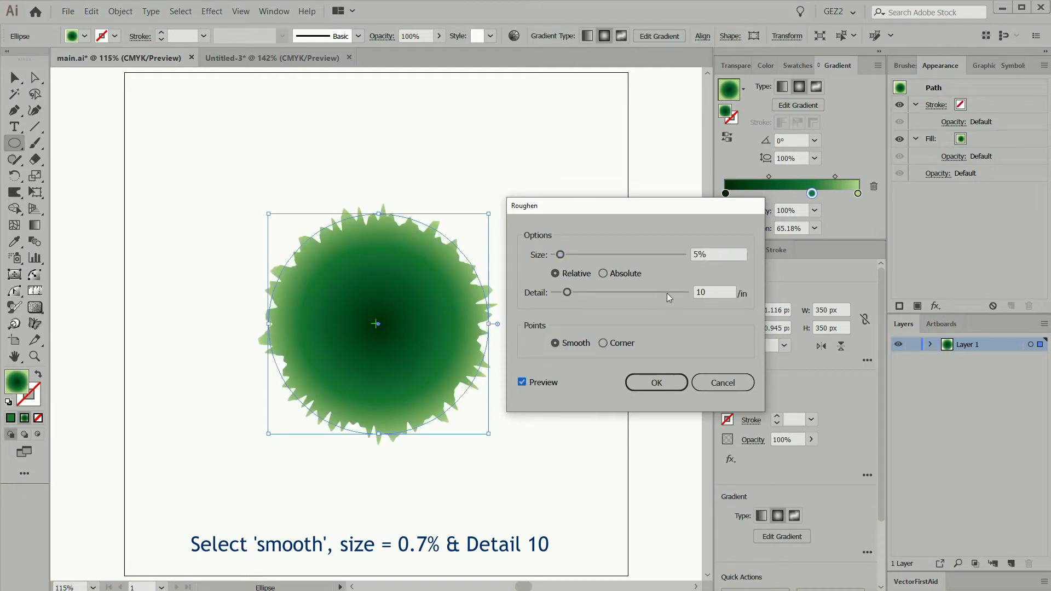
{"action": "double_click", "coordinate": [696, 253]}
{"action": "type", "text": "1"}
{"action": "left_click", "coordinate": [707, 293]}
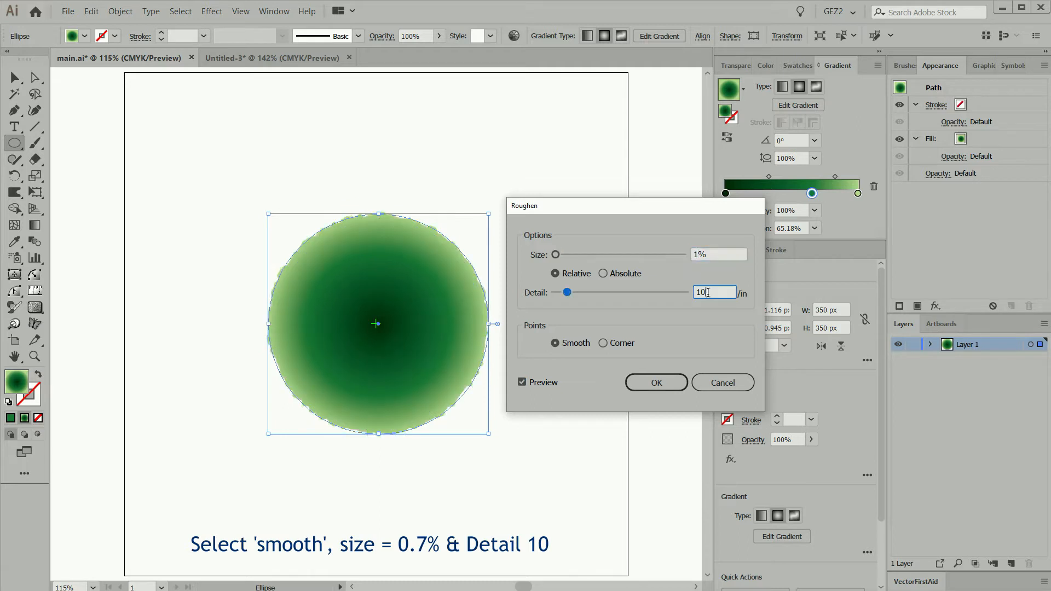
{"action": "double_click", "coordinate": [698, 255]}
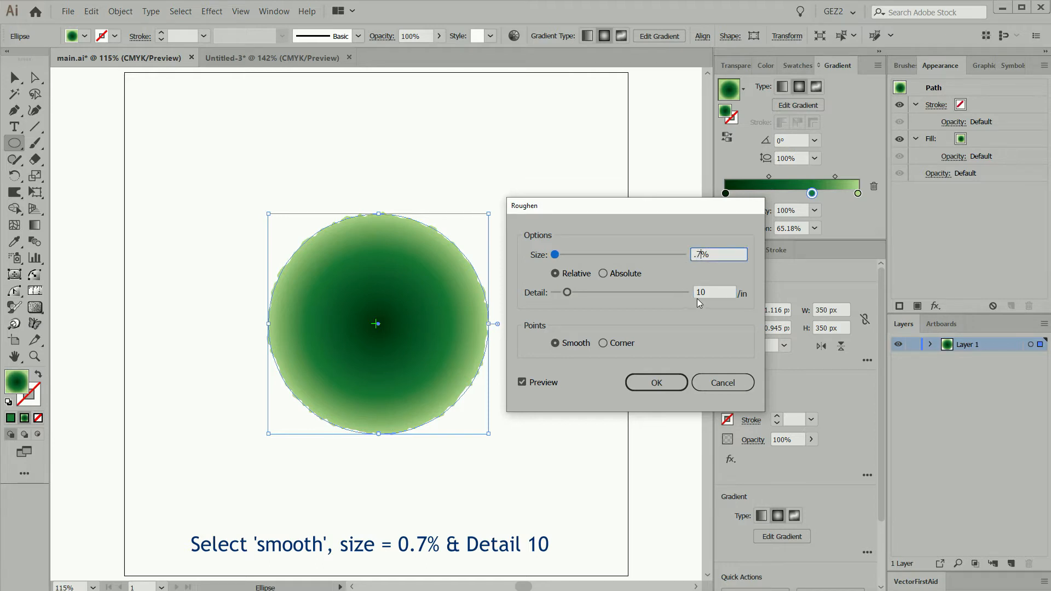
{"action": "left_click", "coordinate": [711, 292]}
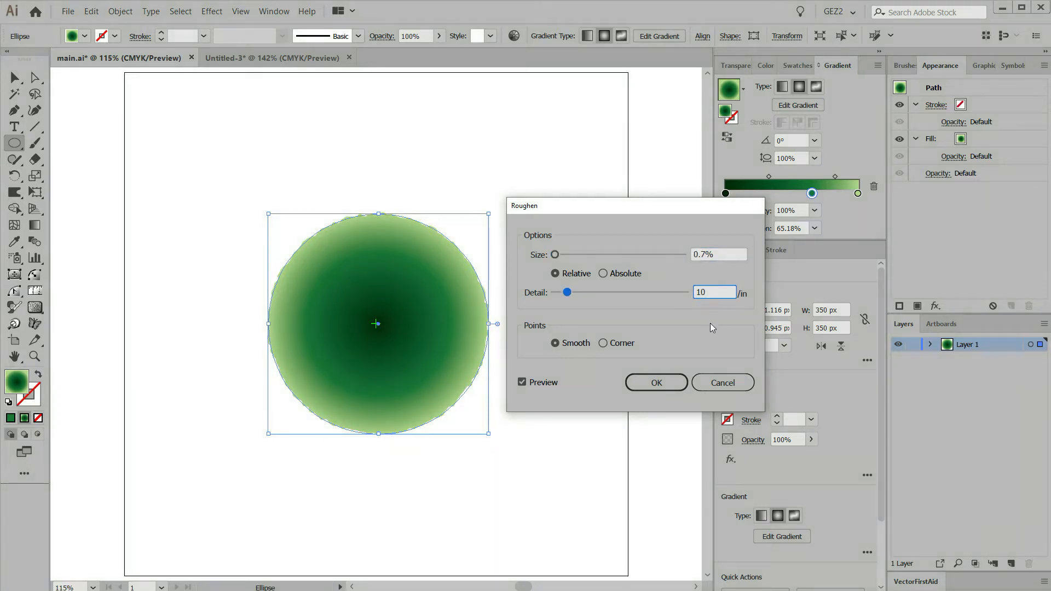
{"action": "left_click", "coordinate": [656, 382]}
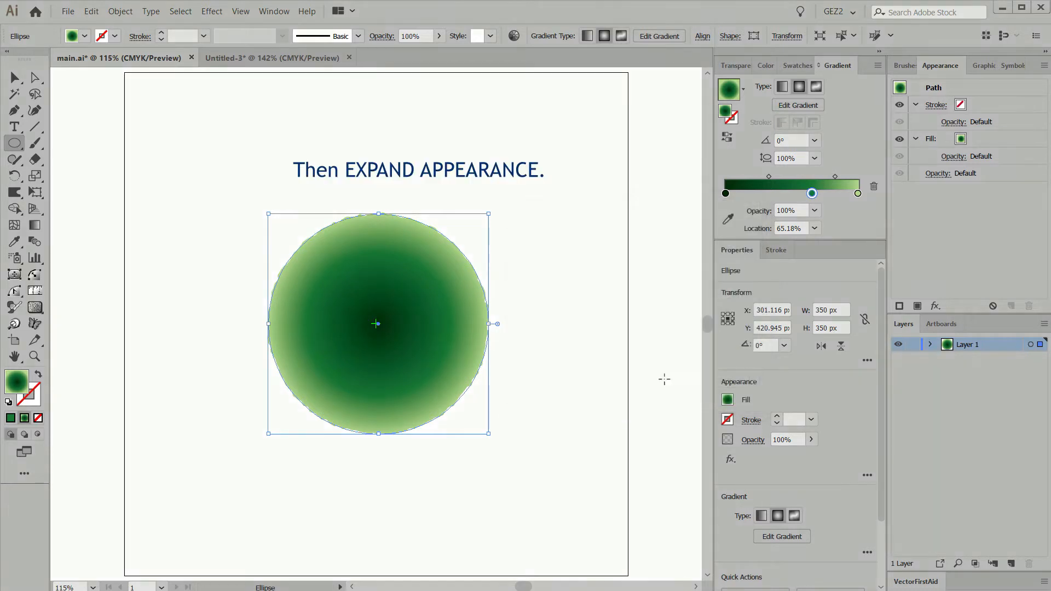
Expand the appearance of the roughened circle into an editable path
{"action": "left_click", "coordinate": [120, 11]}
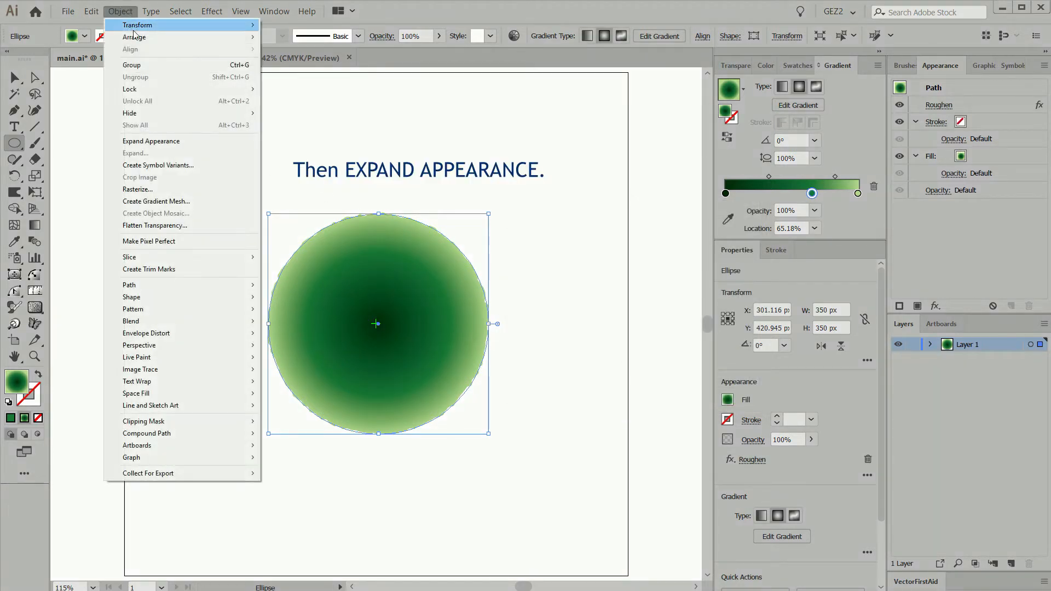
{"action": "left_click", "coordinate": [157, 143]}
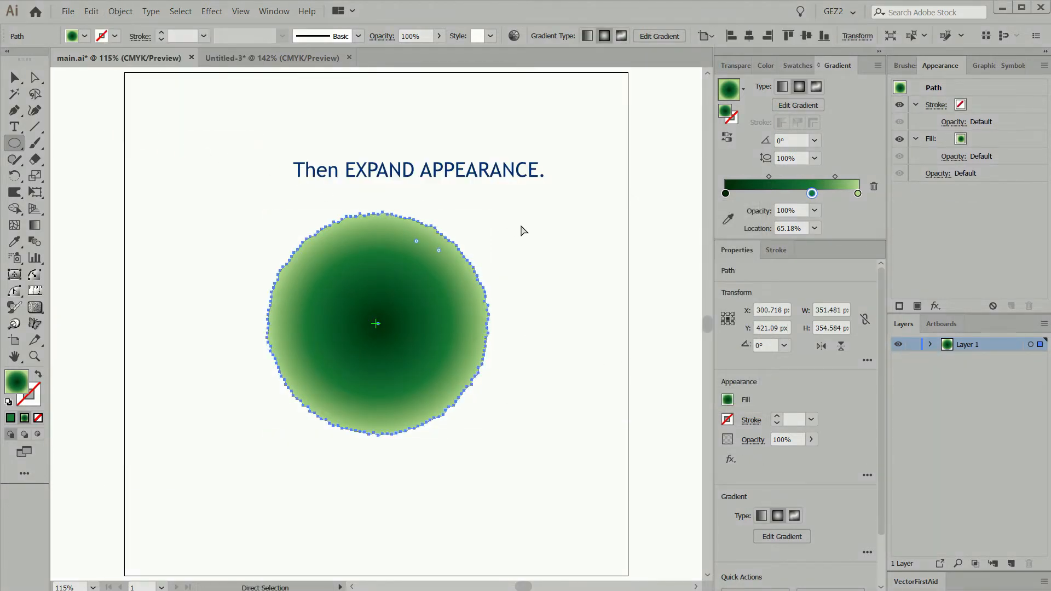
{"action": "left_click", "coordinate": [537, 375]}
Create a new layer above Layer 1 and lock Layer 1
{"action": "left_click", "coordinate": [471, 351]}
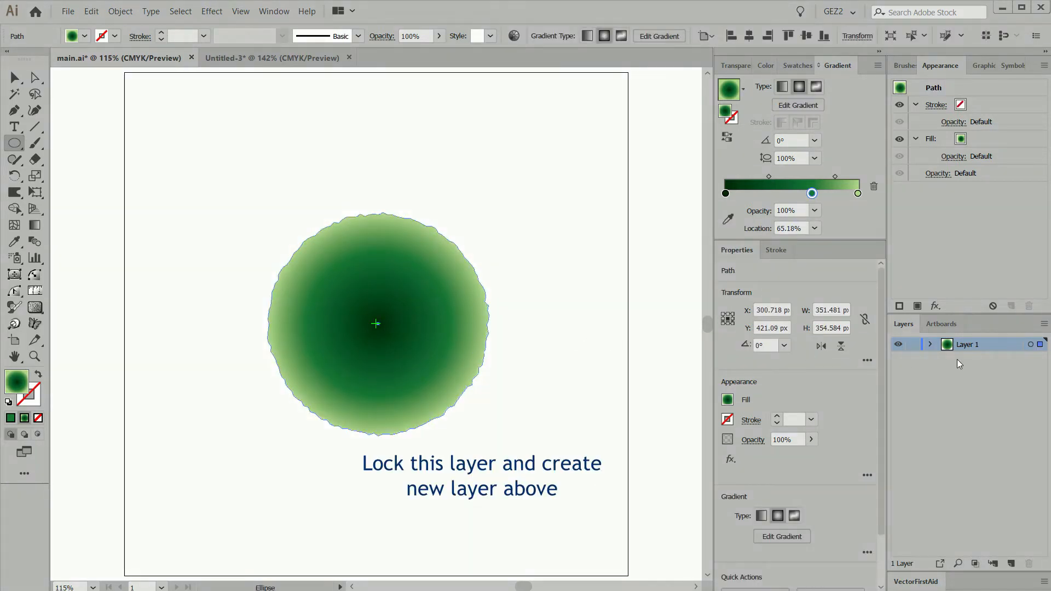
{"action": "left_click", "coordinate": [1010, 563]}
{"action": "left_click", "coordinate": [910, 359]}
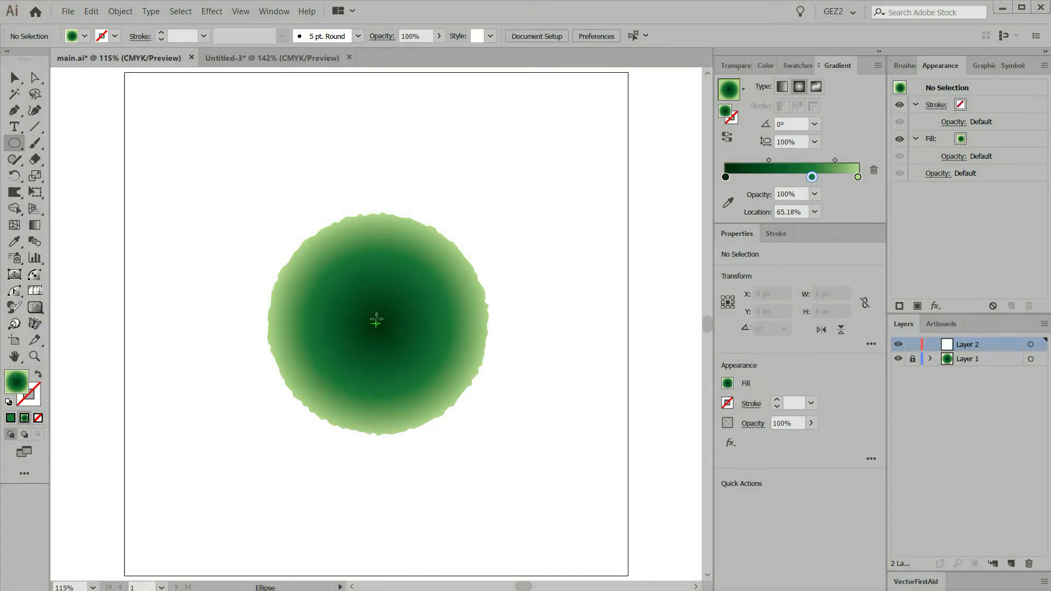
With default fill and stroke, draw a straight 45° line with the Pen tool from the circle's centre to beyond its upper-left edge
{"action": "left_click", "coordinate": [15, 111]}
{"action": "left_click_drag", "start_coordinate": [174, 171], "coordinate": [602, 474]}
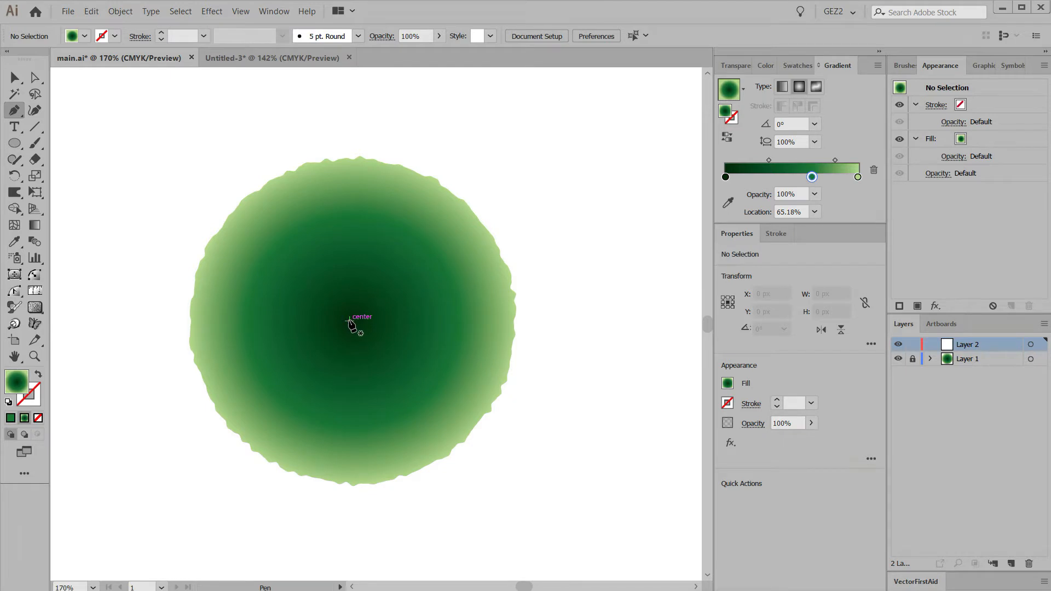
{"action": "key", "text": "d"}
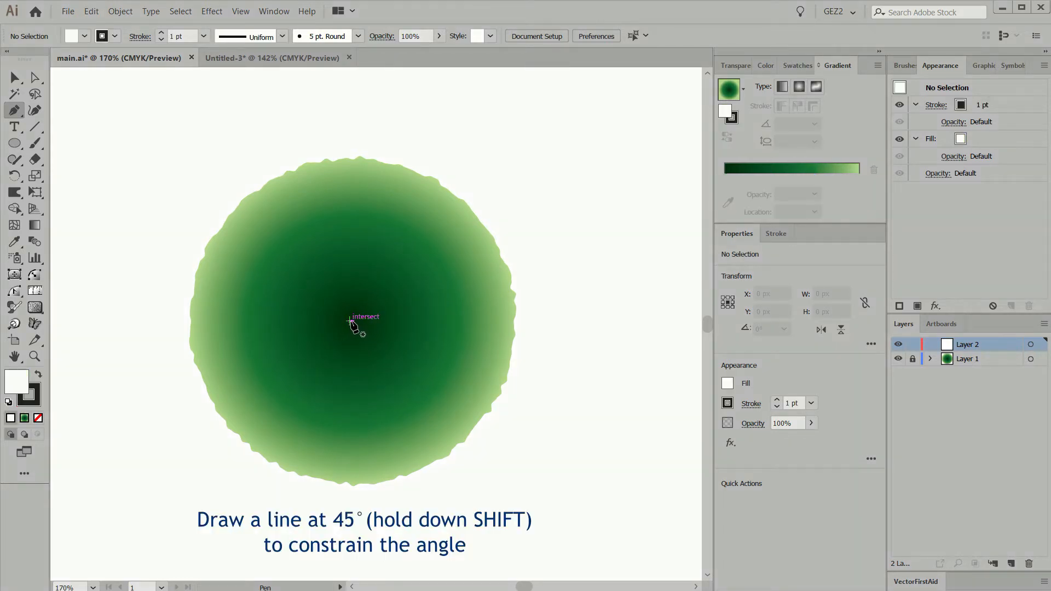
{"action": "left_click", "coordinate": [350, 321]}
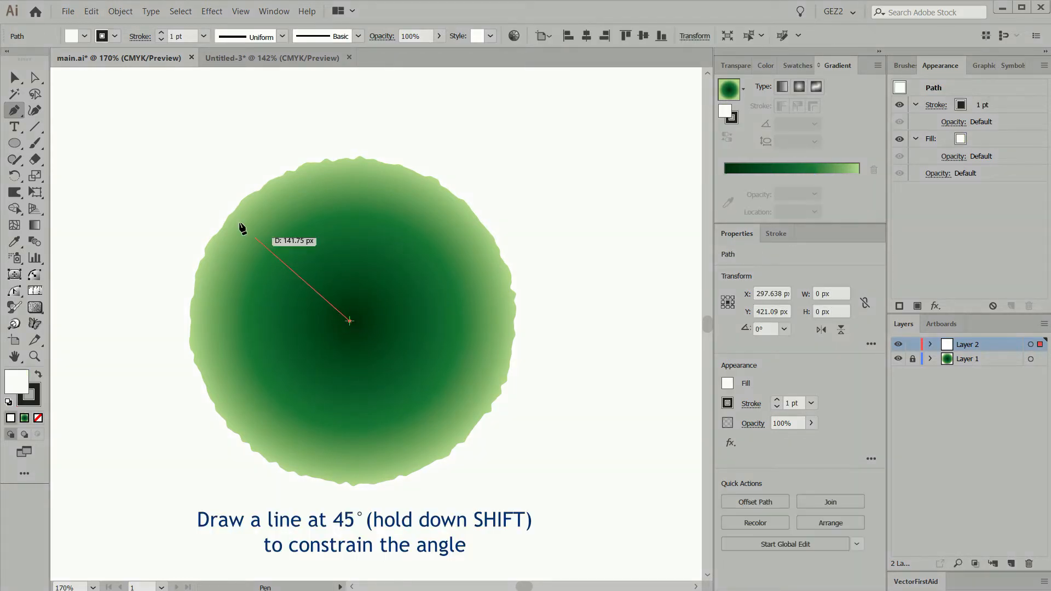
{"action": "left_click", "coordinate": [200, 171]}
{"action": "key", "text": "Return"}
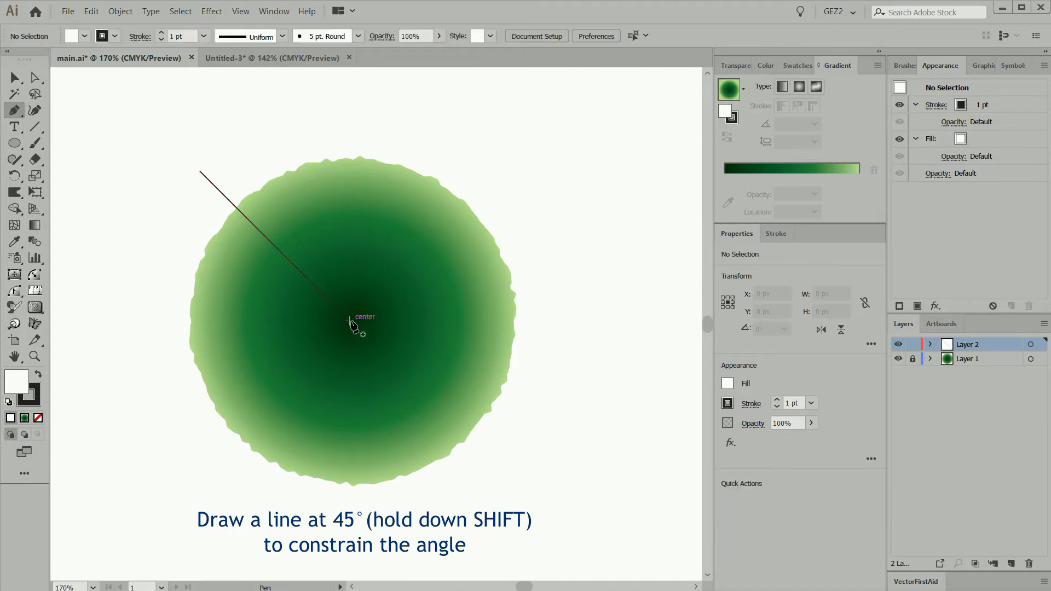
Draw a straight vertical line from the circle's centre to just above its upper edge
{"action": "left_click", "coordinate": [349, 320]}
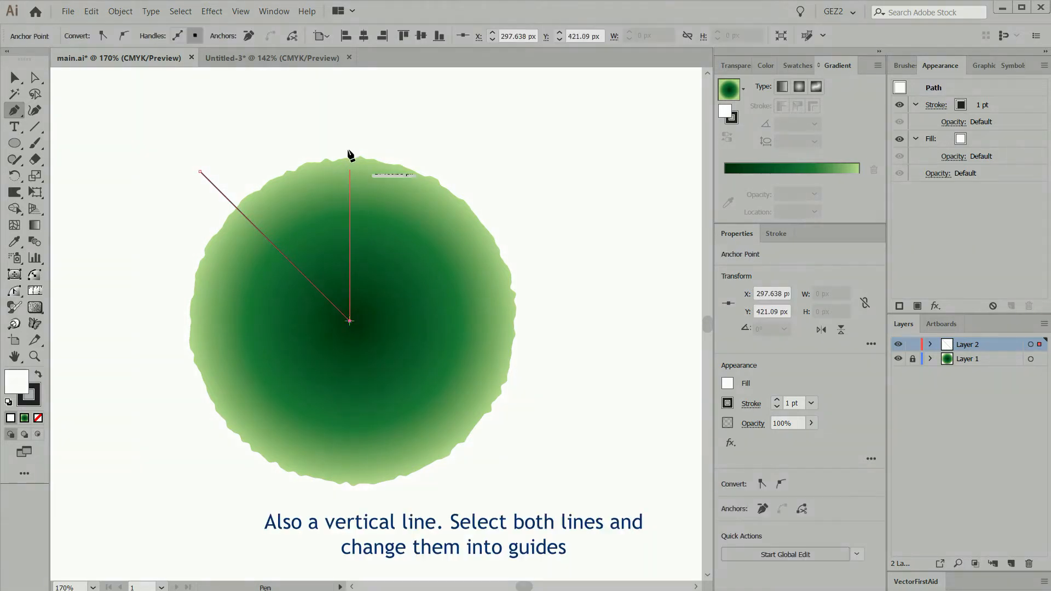
{"action": "left_click", "coordinate": [350, 119]}
{"action": "left_click", "coordinate": [209, 172], "text": "ctrl+shift"}
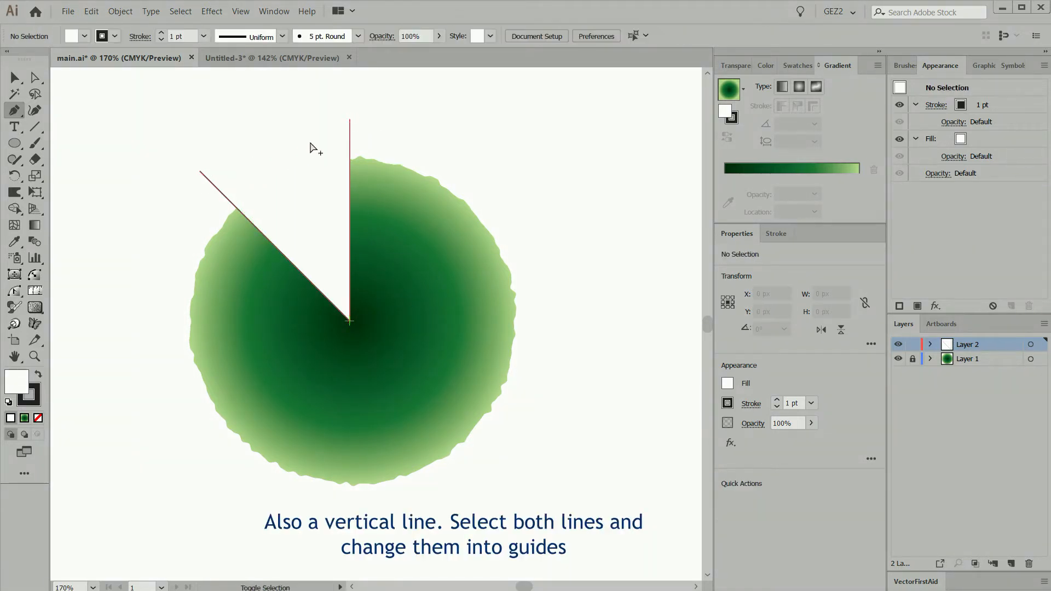
Select the diagonal and vertical lines and convert both into guides
{"action": "left_click_drag", "start_coordinate": [365, 133], "coordinate": [337, 133]}
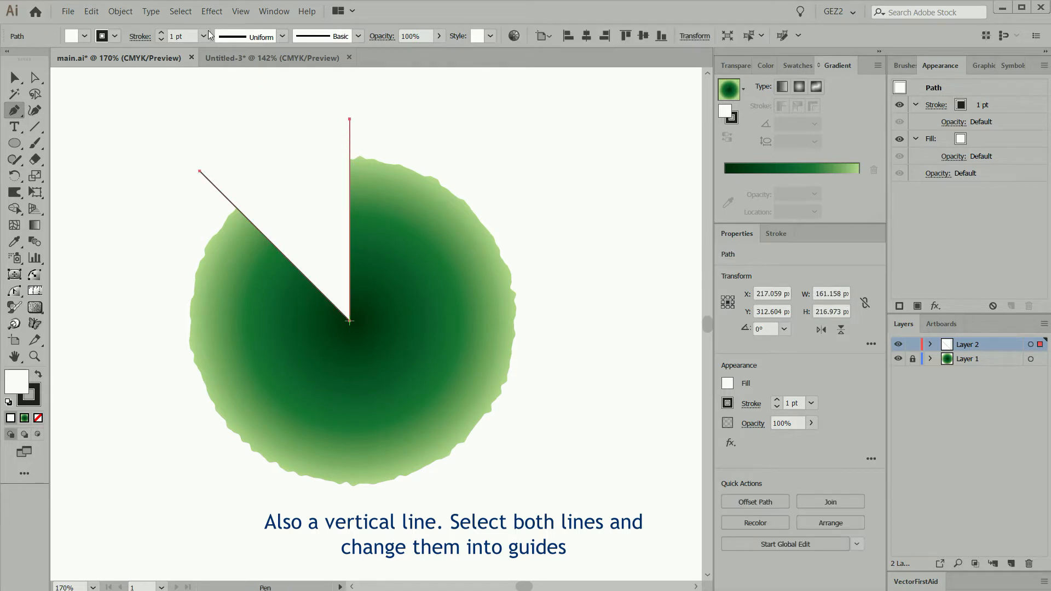
{"action": "left_click", "coordinate": [241, 14]}
{"action": "mouse_move", "coordinate": [284, 400]}
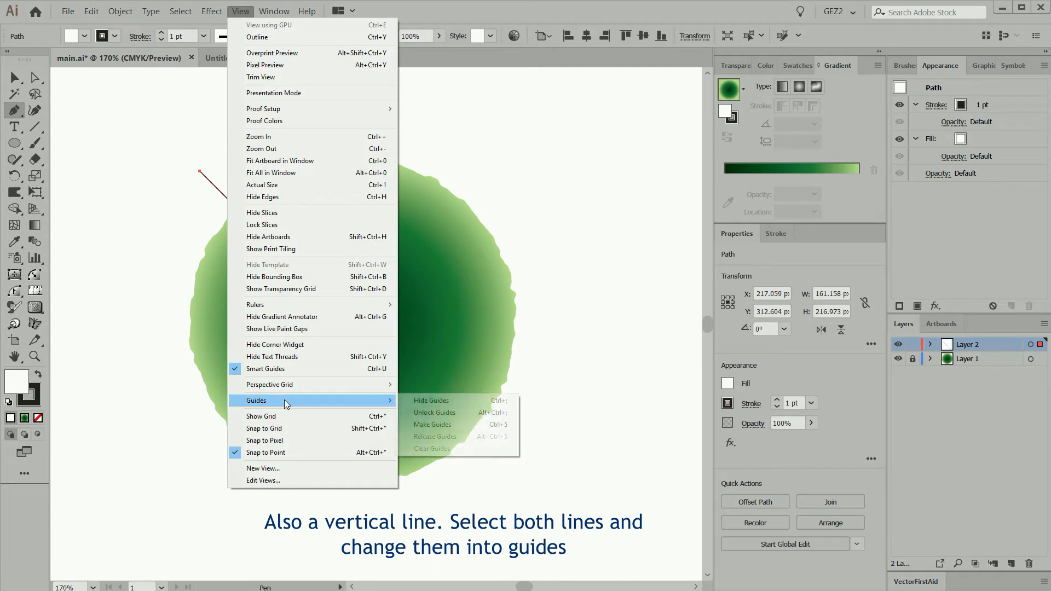
{"action": "left_click", "coordinate": [442, 425]}
Draw an unfilled curved line about 23 px wide and 16 px high inside the circle's rim, beside the diagonal guide
{"action": "key", "text": "ctrl"}
{"action": "key", "text": "ctrl+space"}
{"action": "left_click_drag", "start_coordinate": [174, 148], "coordinate": [481, 381]}
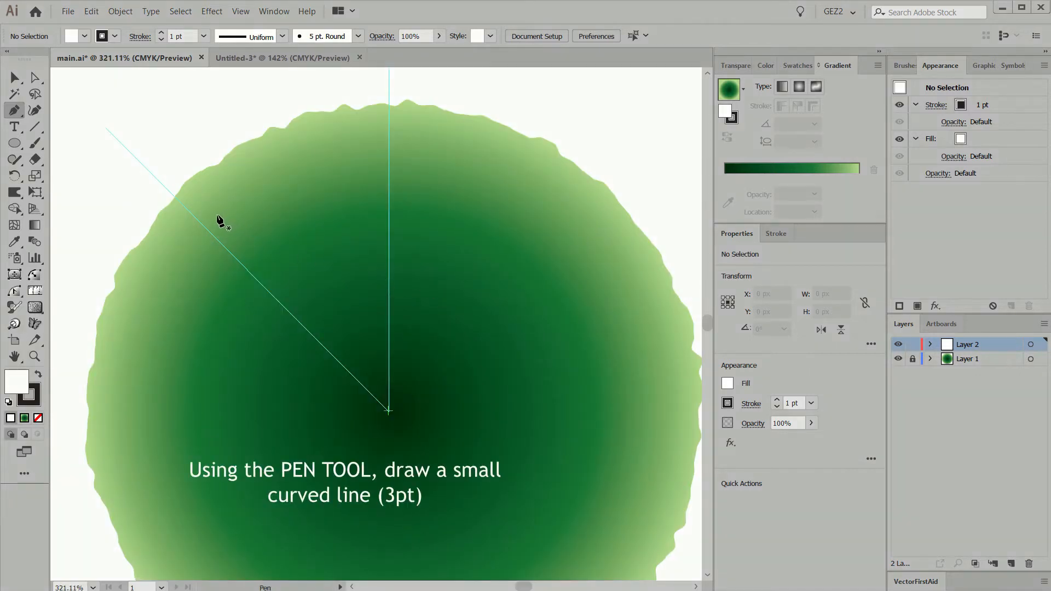
{"action": "left_click_drag", "start_coordinate": [211, 204], "coordinate": [269, 178]}
{"action": "left_click", "coordinate": [38, 418]}
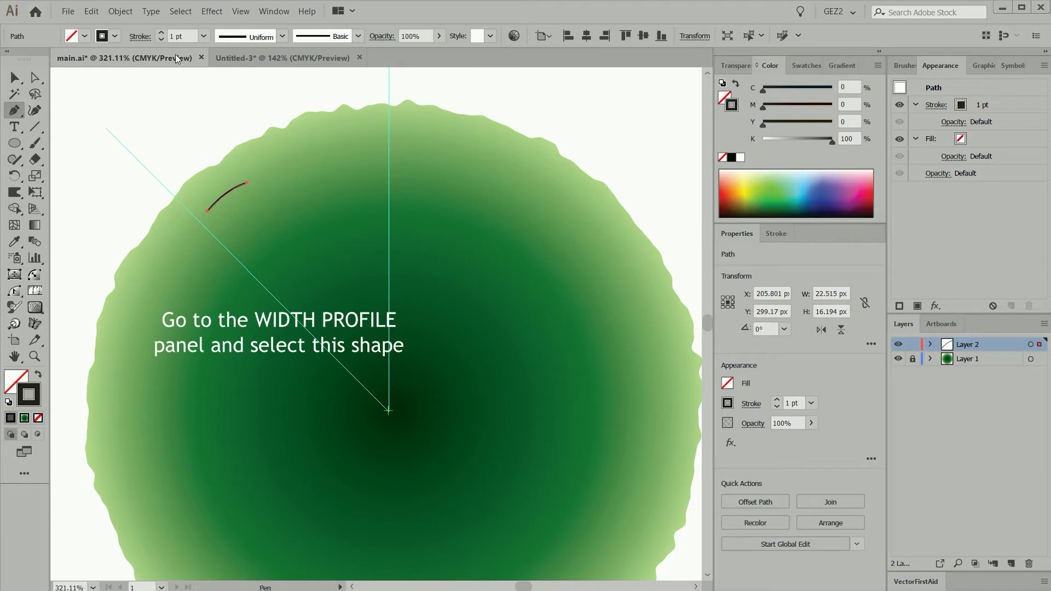
Give the short curved line a 4 pt stroke and the two-lobed width profile pinched in the middle
{"action": "left_click", "coordinate": [162, 34]}
{"action": "left_click", "coordinate": [162, 34]}
{"action": "left_click", "coordinate": [235, 37]}
{"action": "left_click", "coordinate": [258, 104]}
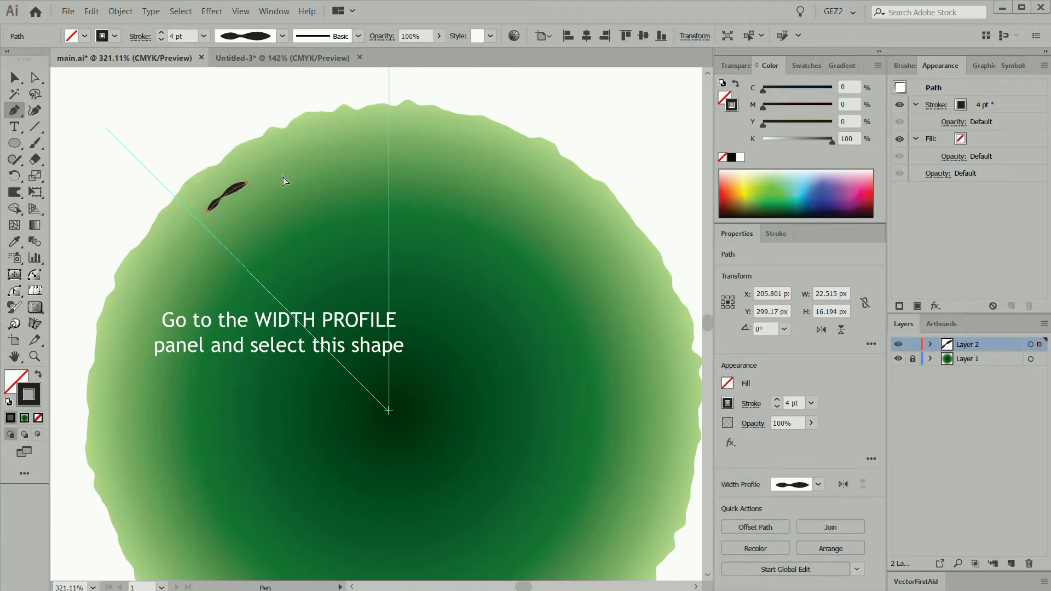
Move the upper end point of the short curved line slightly outward to lengthen it
{"action": "left_click", "coordinate": [258, 188], "text": "ctrl"}
{"action": "left_click_drag", "start_coordinate": [247, 182], "coordinate": [250, 179]}
{"action": "key", "text": "ctrl+shift+a"}
Duplicate the short curved line further along the rim toward the vertical guide
{"action": "left_click", "coordinate": [249, 183]}
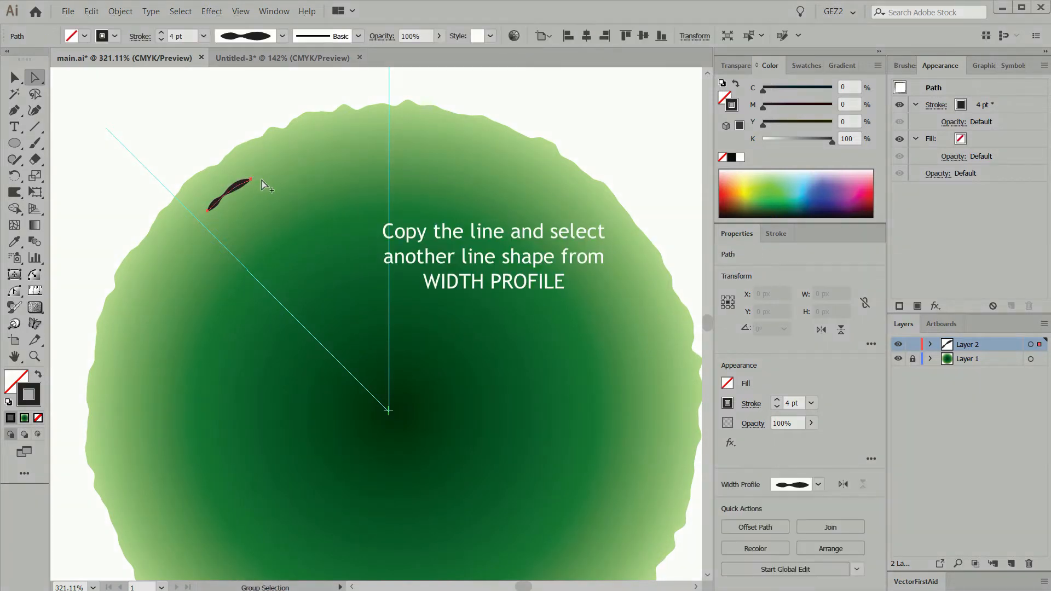
{"action": "left_click_drag", "start_coordinate": [251, 179], "coordinate": [301, 138]}
{"action": "key", "text": "ctrl+z"}
{"action": "left_click", "coordinate": [272, 176], "text": "ctrl"}
Rotate the copied line about 12° clockwise and give it a single-lobed width profile tapered at both ends
{"action": "key", "text": "r"}
{"action": "left_click_drag", "start_coordinate": [383, 140], "coordinate": [319, 144]}
{"action": "left_click", "coordinate": [262, 40]}
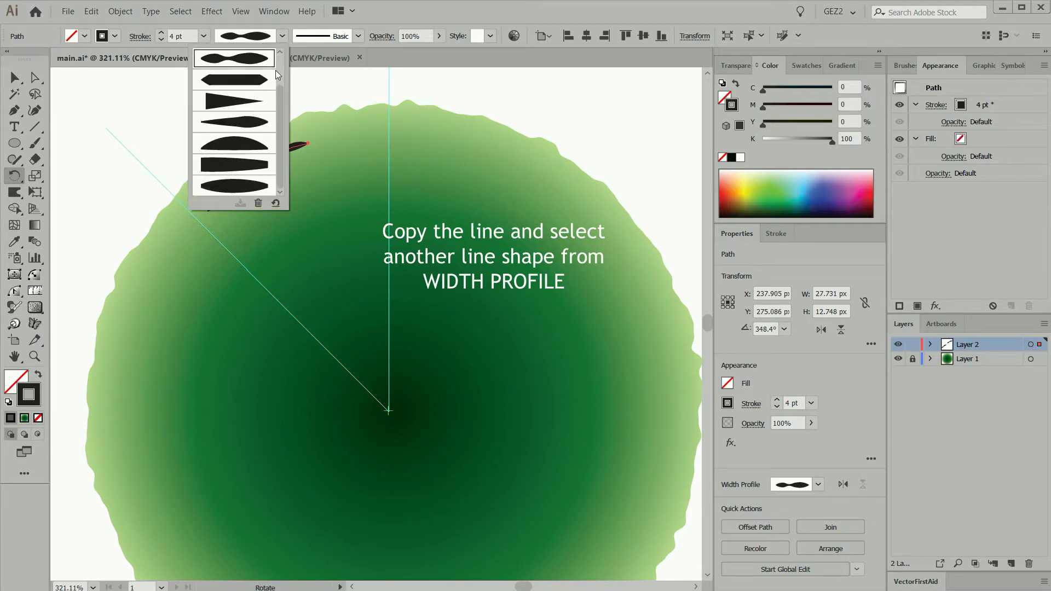
{"action": "left_click", "coordinate": [251, 81]}
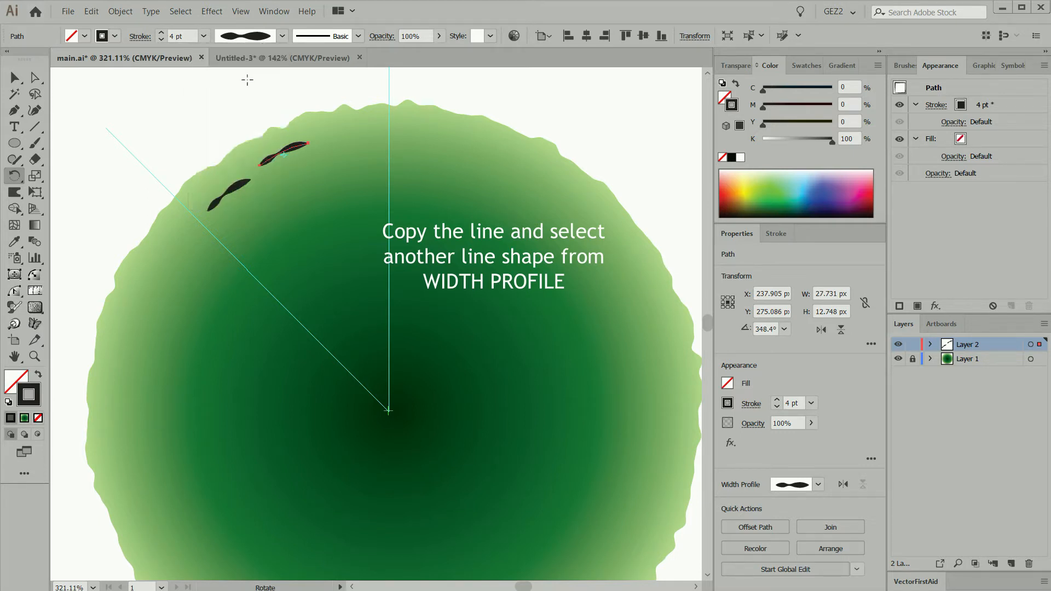
Select both short curved lines and expand their appearance into filled shapes
{"action": "left_click_drag", "start_coordinate": [207, 135], "coordinate": [298, 197]}
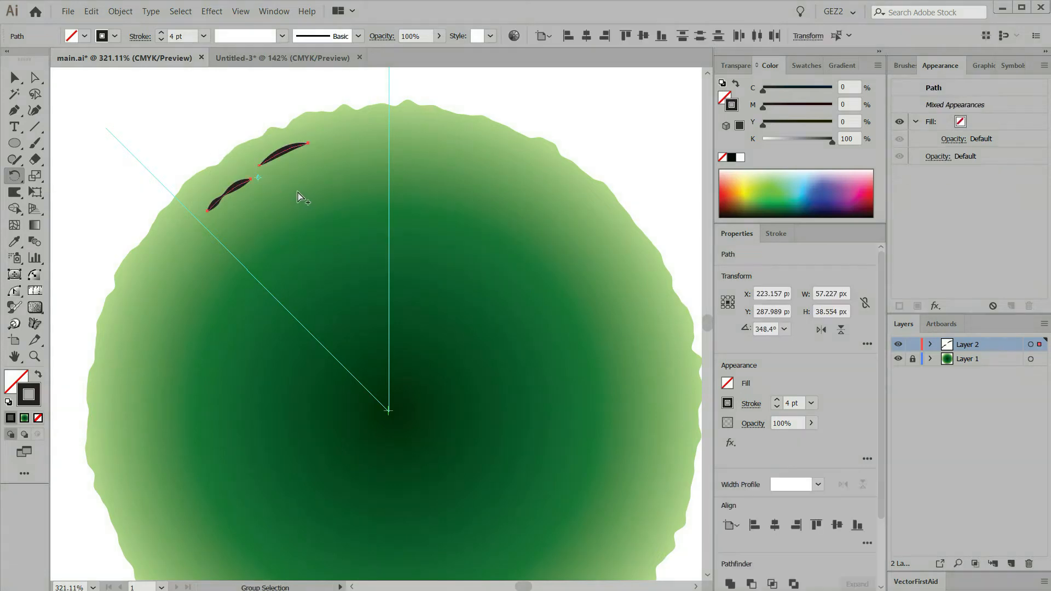
{"action": "left_click", "coordinate": [120, 12]}
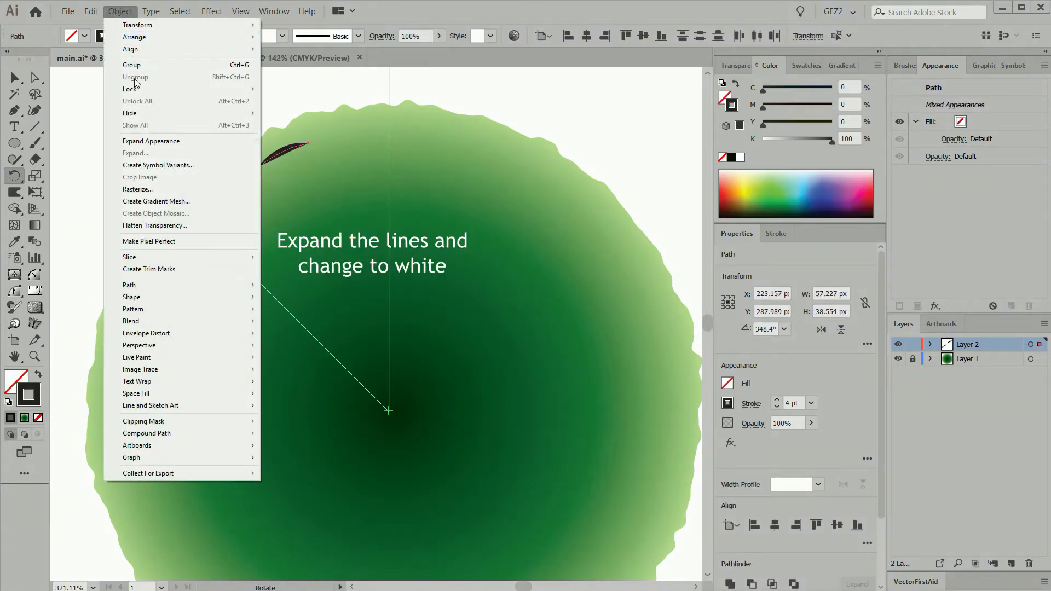
{"action": "left_click", "coordinate": [160, 142]}
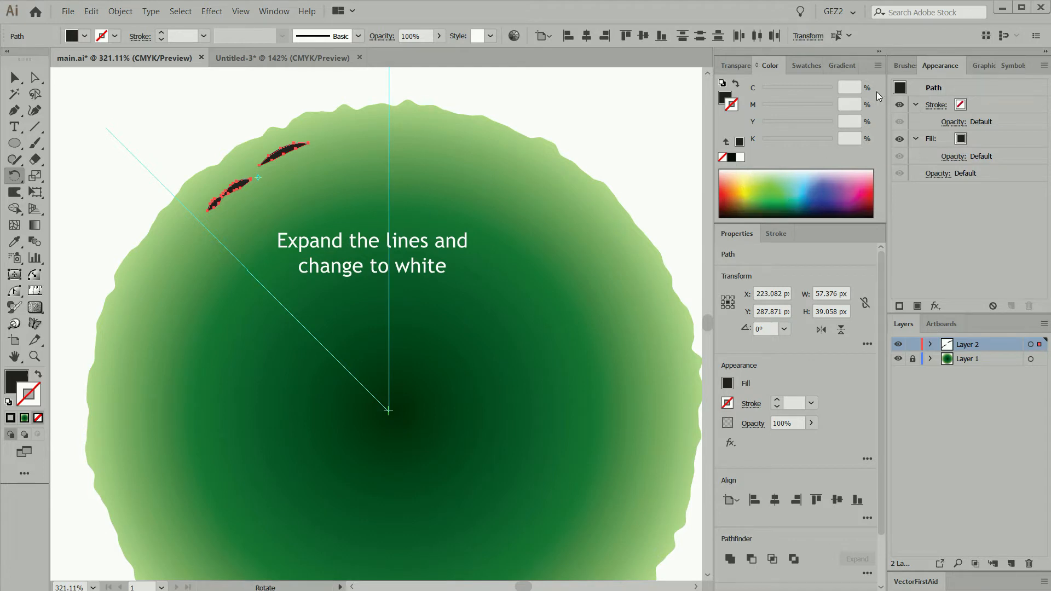
Give both expanded shapes a white fill and no stroke
{"action": "left_click", "coordinate": [741, 158]}
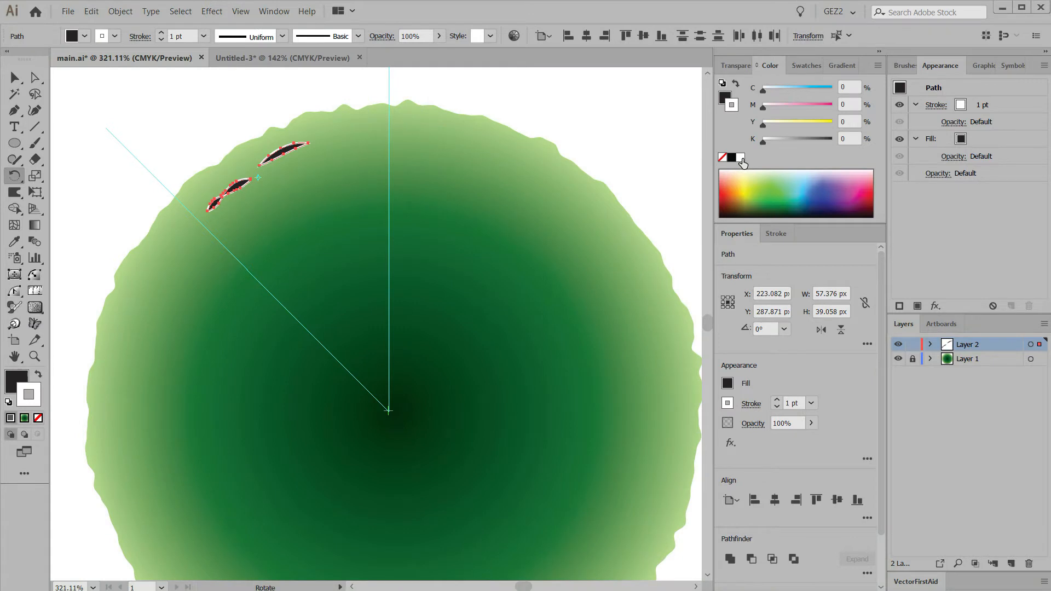
{"action": "left_click", "coordinate": [39, 375]}
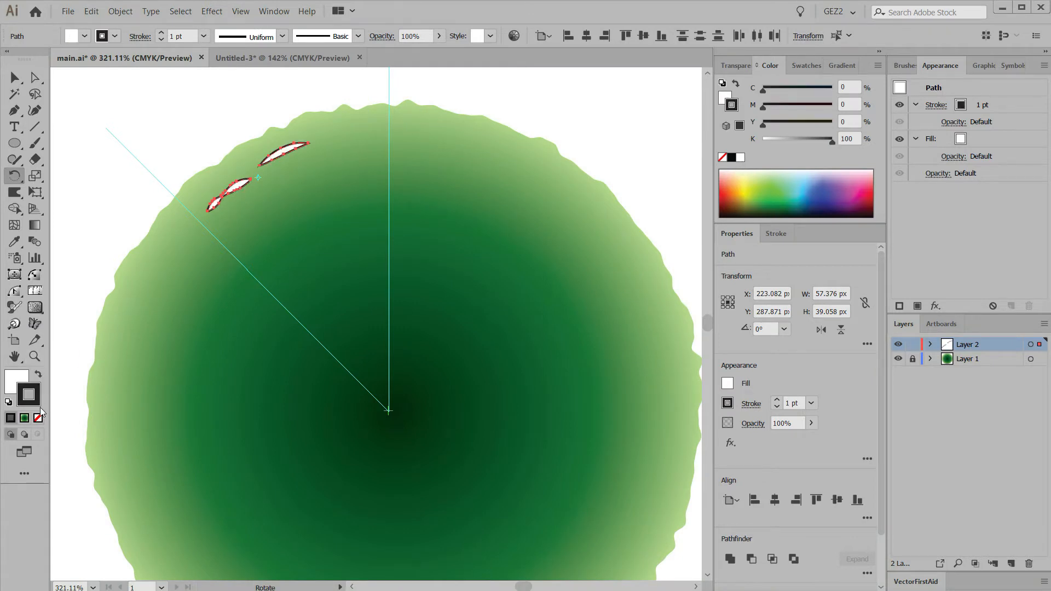
{"action": "left_click", "coordinate": [37, 418]}
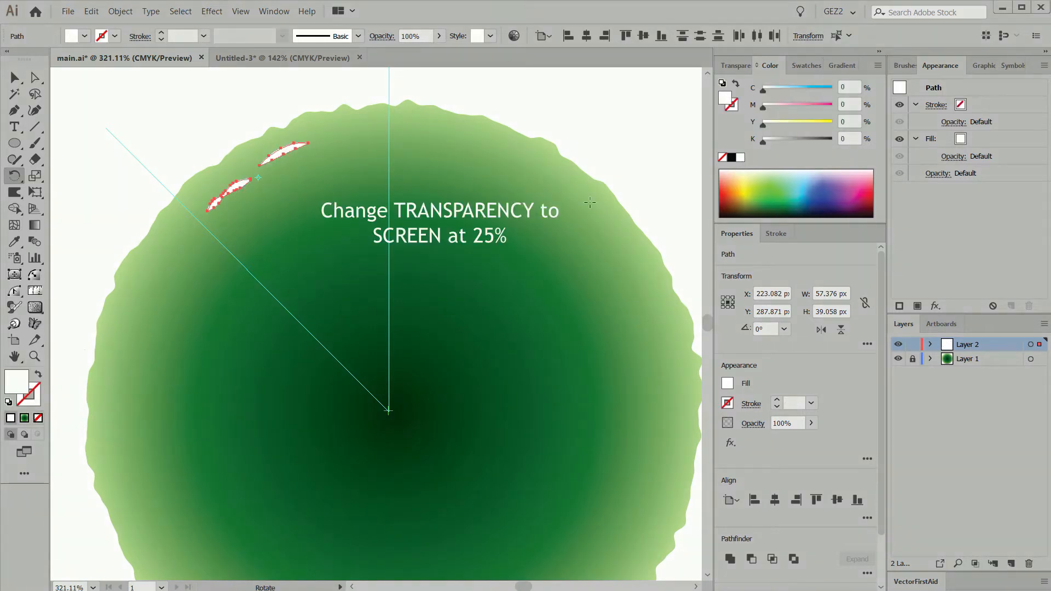
Set the two white shapes to Screen blend mode with 25% opacity
{"action": "left_click", "coordinate": [737, 66]}
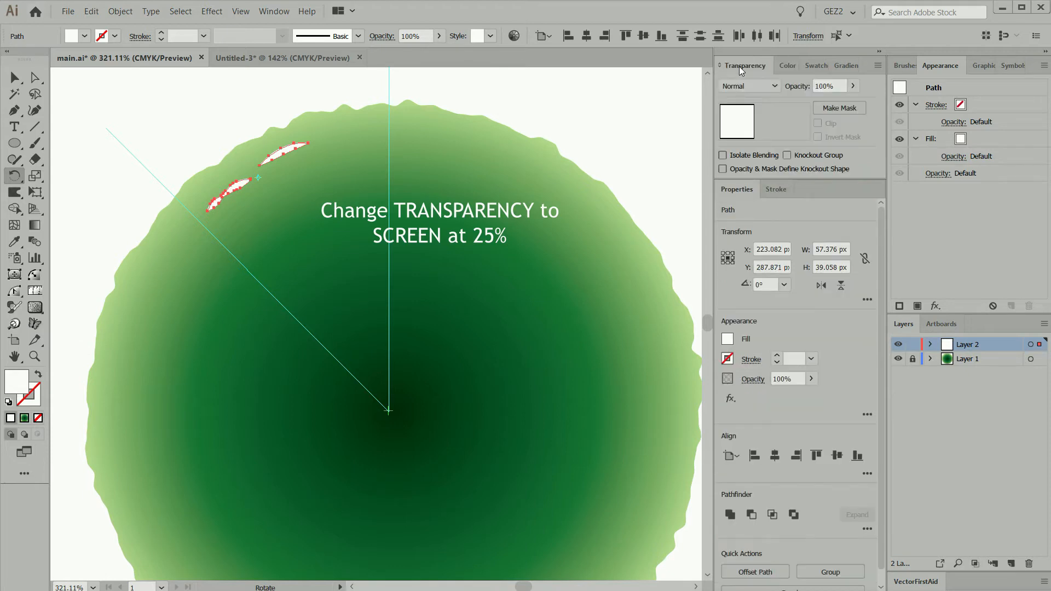
{"action": "left_click", "coordinate": [772, 86]}
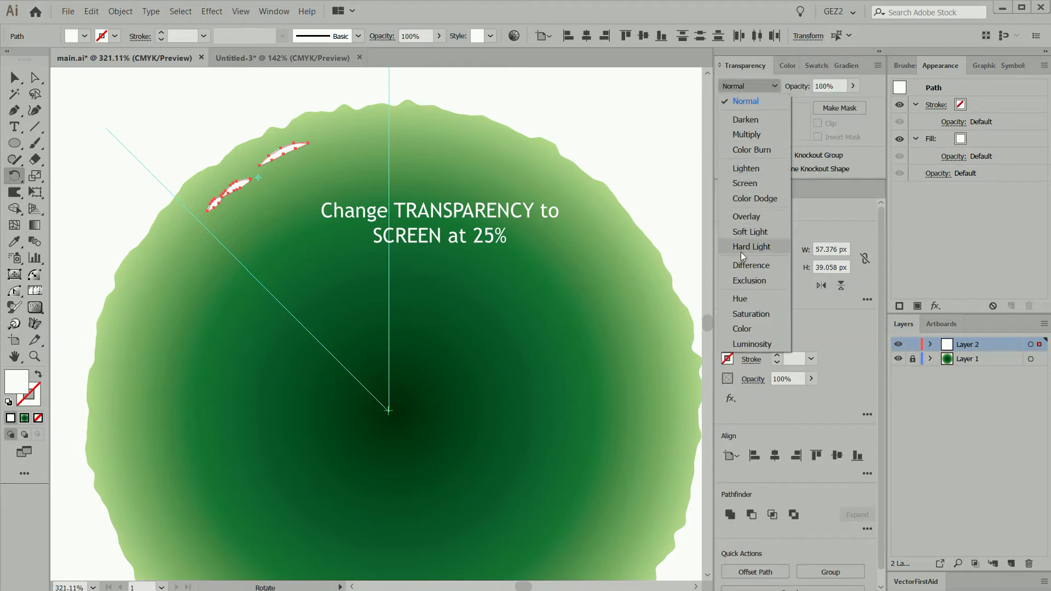
{"action": "left_click", "coordinate": [749, 184]}
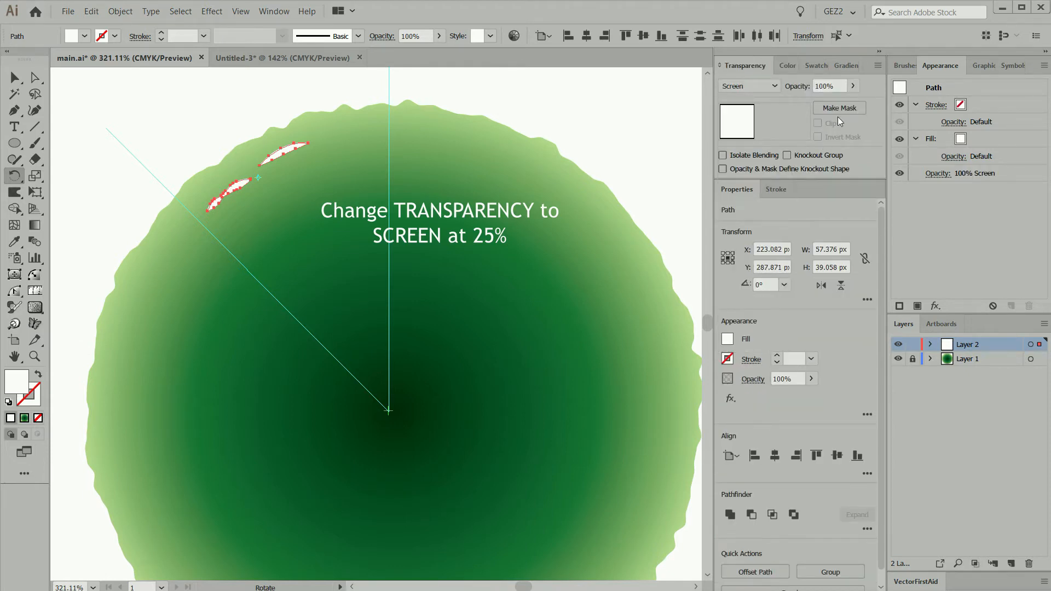
{"action": "left_click_drag", "start_coordinate": [827, 85], "coordinate": [808, 89]}
{"action": "type", "text": "25"}
{"action": "left_click", "coordinate": [746, 87]}
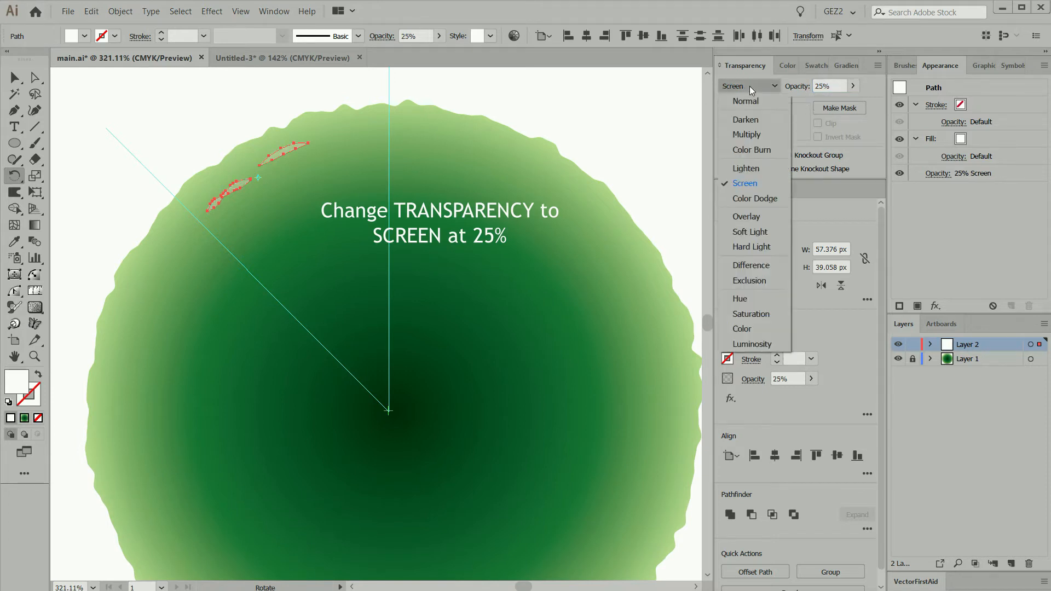
Duplicate both white highlight shapes and offset the copies about 1 px to the right and 1 px down
{"action": "key", "text": "ctrl"}
{"action": "left_click", "coordinate": [268, 127]}
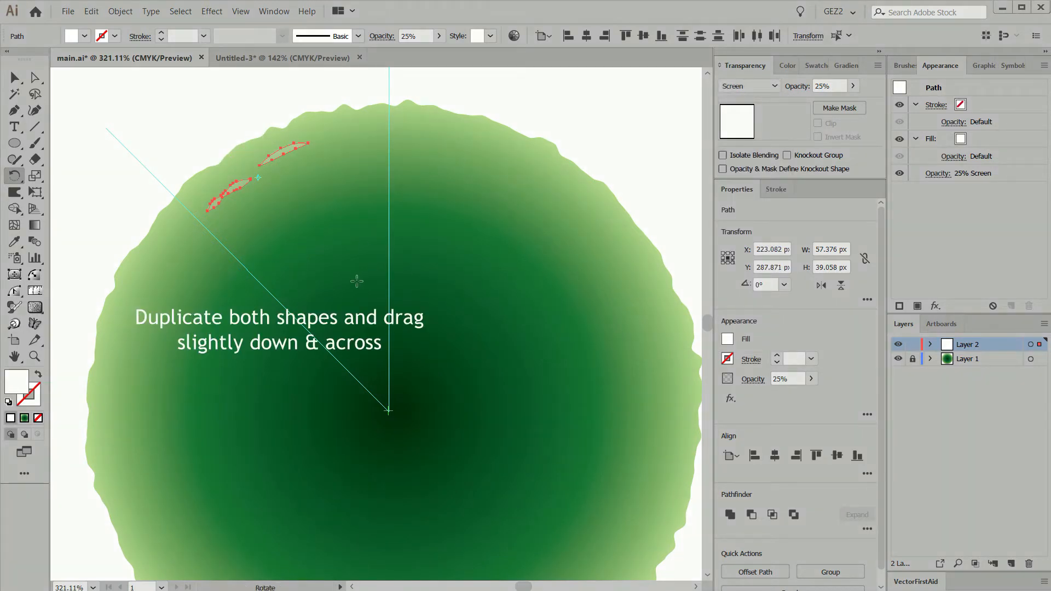
{"action": "key", "text": "v"}
{"action": "left_click", "coordinate": [300, 238]}
{"action": "left_click", "coordinate": [238, 183]}
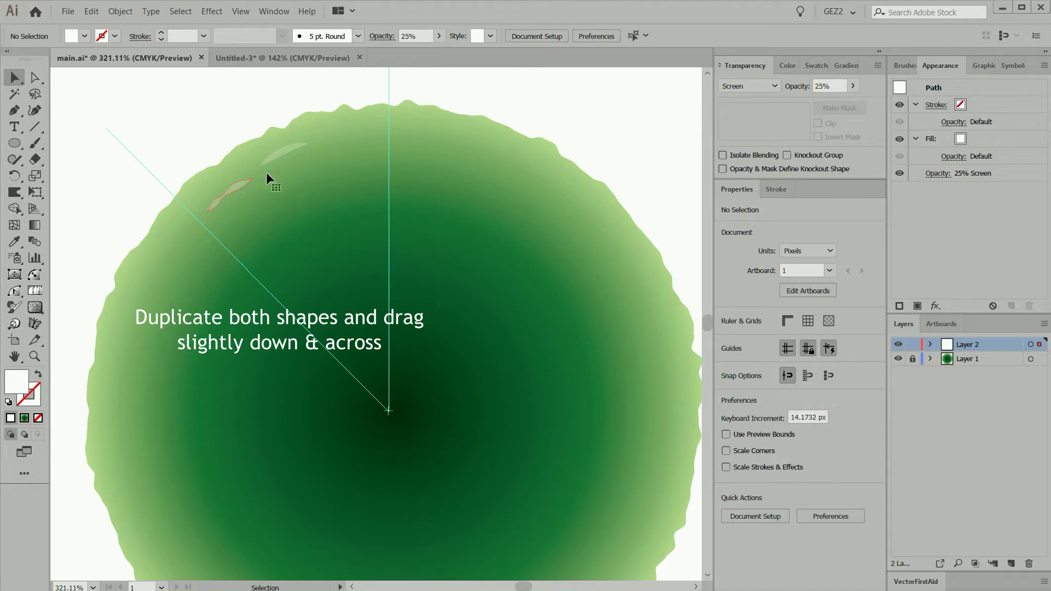
{"action": "left_click", "coordinate": [284, 151], "text": "shift"}
{"action": "left_click_drag", "start_coordinate": [285, 153], "coordinate": [291, 156]}
Give the two duplicated shapes a black fill and set their blend mode to Multiply at 25% opacity
{"action": "key", "text": "ctrl+space"}
{"action": "left_click_drag", "start_coordinate": [176, 127], "coordinate": [414, 226]}
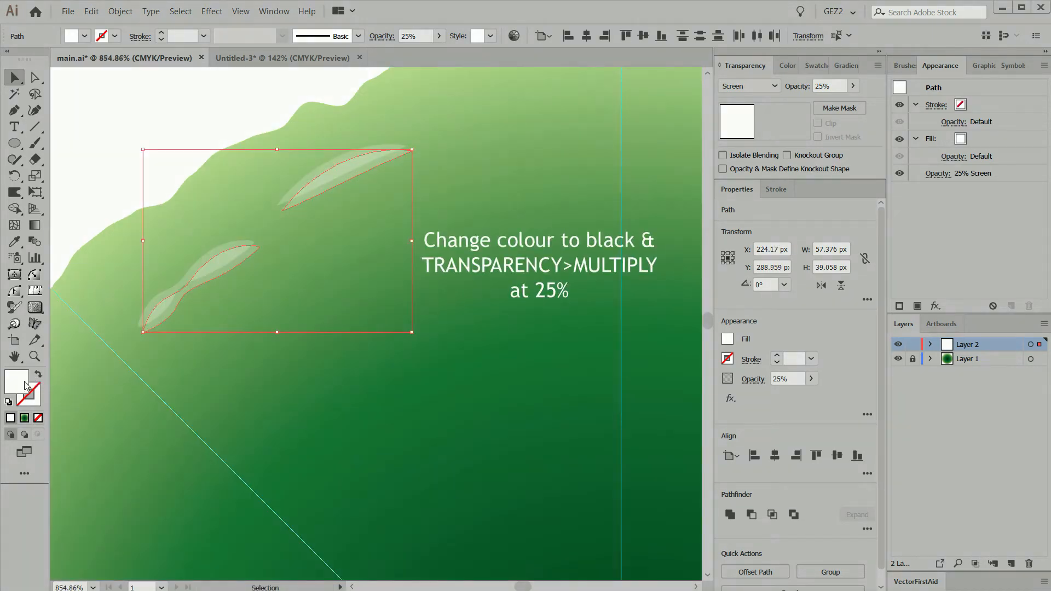
{"action": "left_click", "coordinate": [788, 66]}
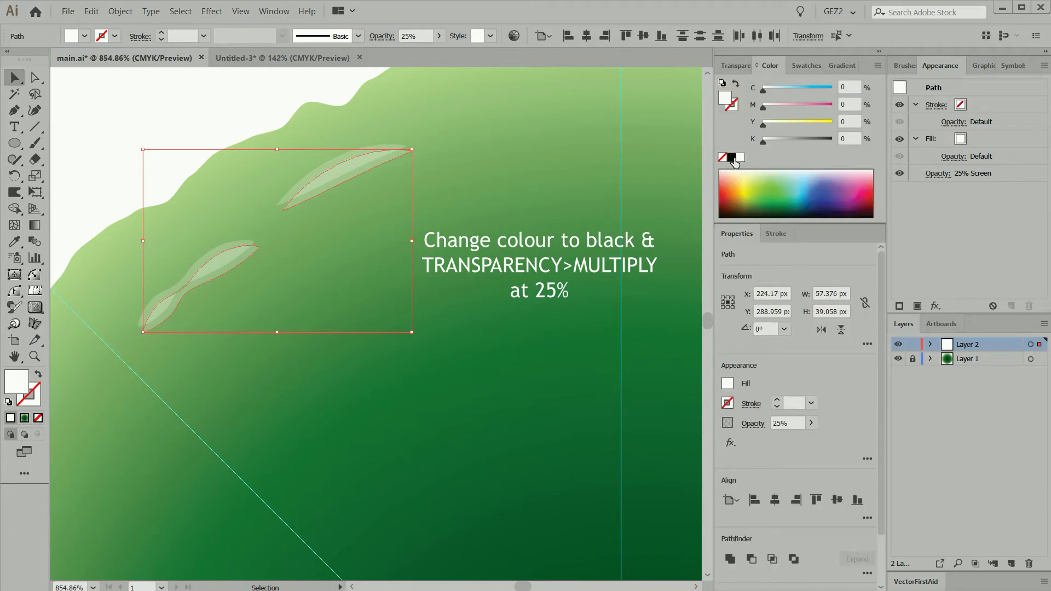
{"action": "left_click", "coordinate": [731, 159]}
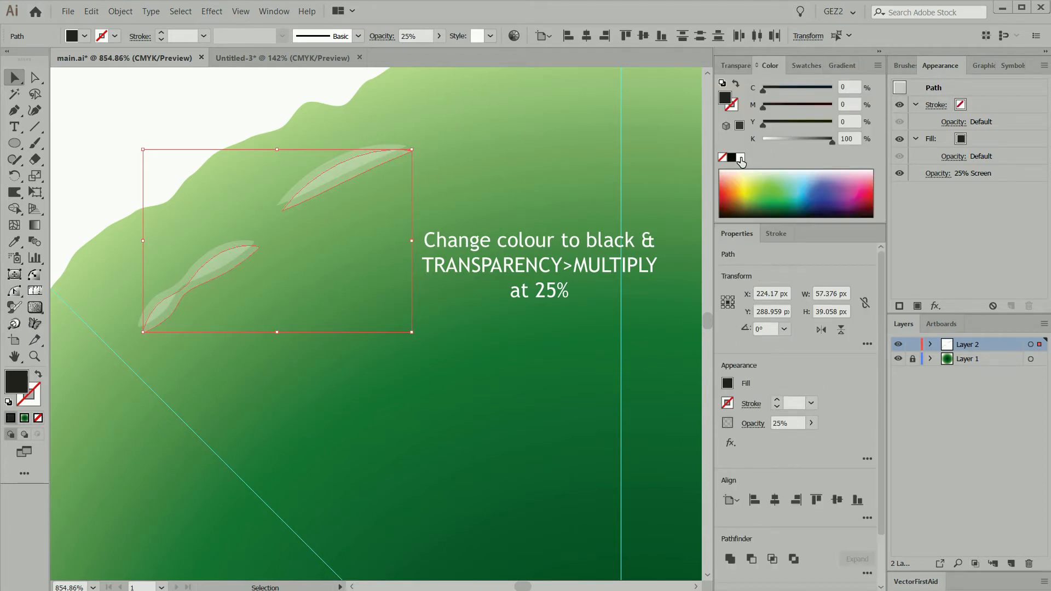
{"action": "left_click", "coordinate": [735, 65]}
{"action": "left_click", "coordinate": [758, 86]}
{"action": "left_click", "coordinate": [758, 136]}
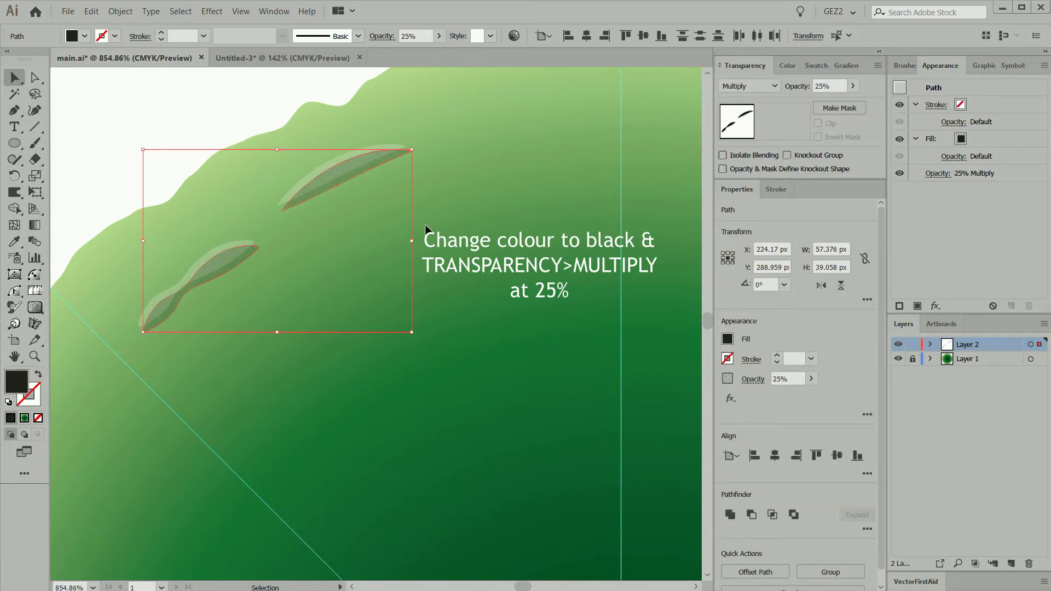
Group each white highlight with its black shadow copy, giving one two-lobed and one single-lobed mark
{"action": "left_click", "coordinate": [186, 236]}
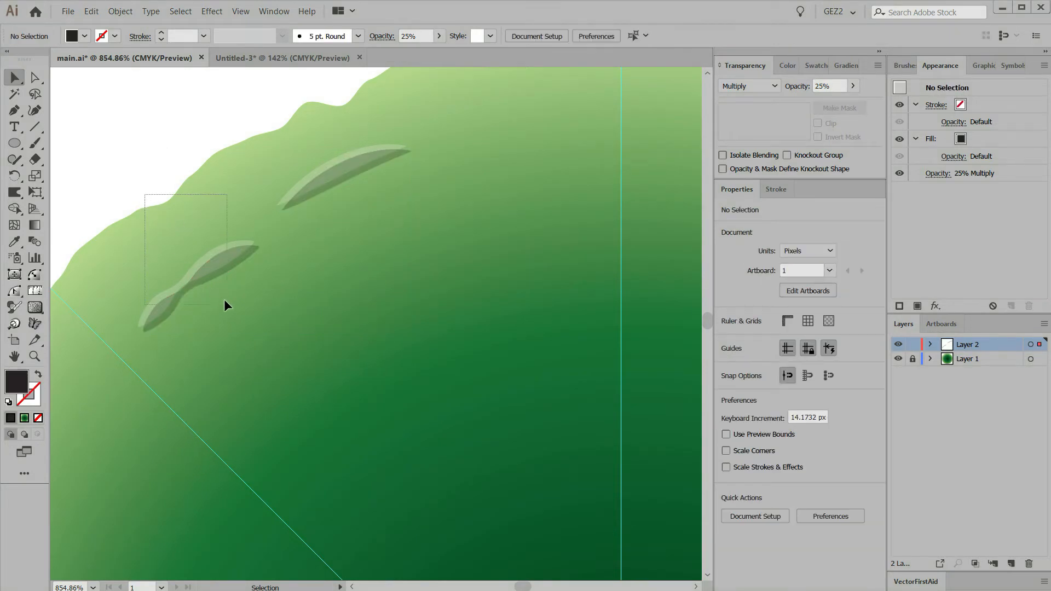
{"action": "left_click_drag", "start_coordinate": [224, 300], "coordinate": [227, 304]}
{"action": "left_click", "coordinate": [120, 10]}
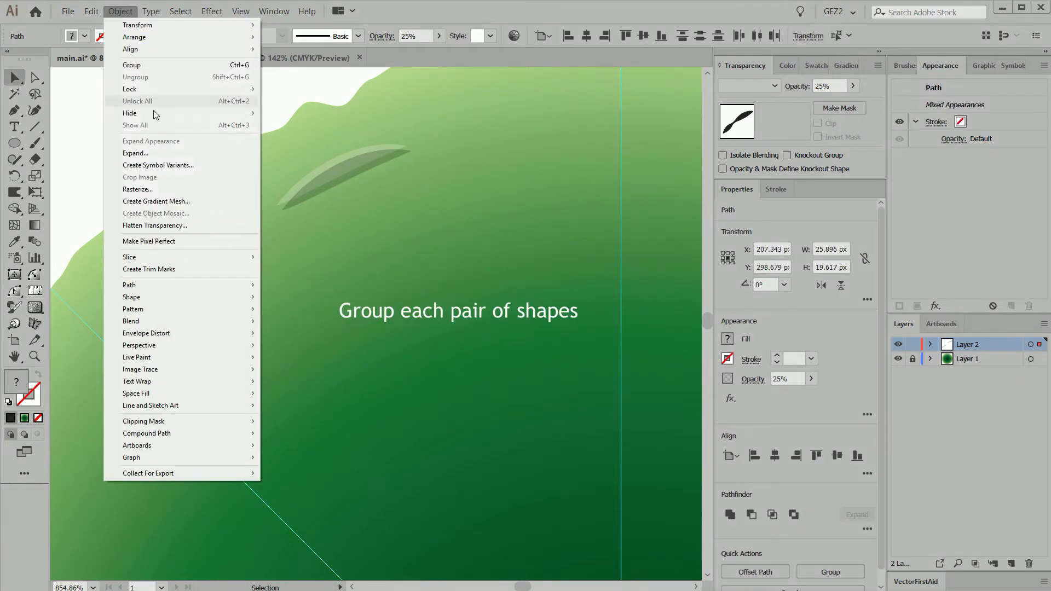
{"action": "left_click", "coordinate": [140, 65]}
{"action": "left_click_drag", "start_coordinate": [288, 130], "coordinate": [357, 178]}
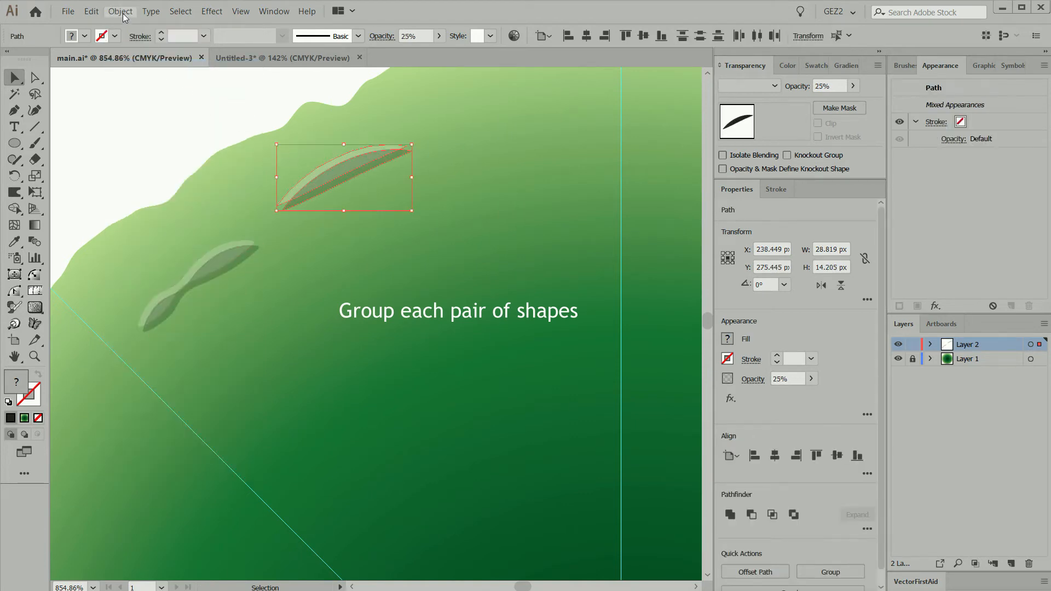
{"action": "left_click", "coordinate": [123, 12]}
{"action": "left_click", "coordinate": [140, 65]}
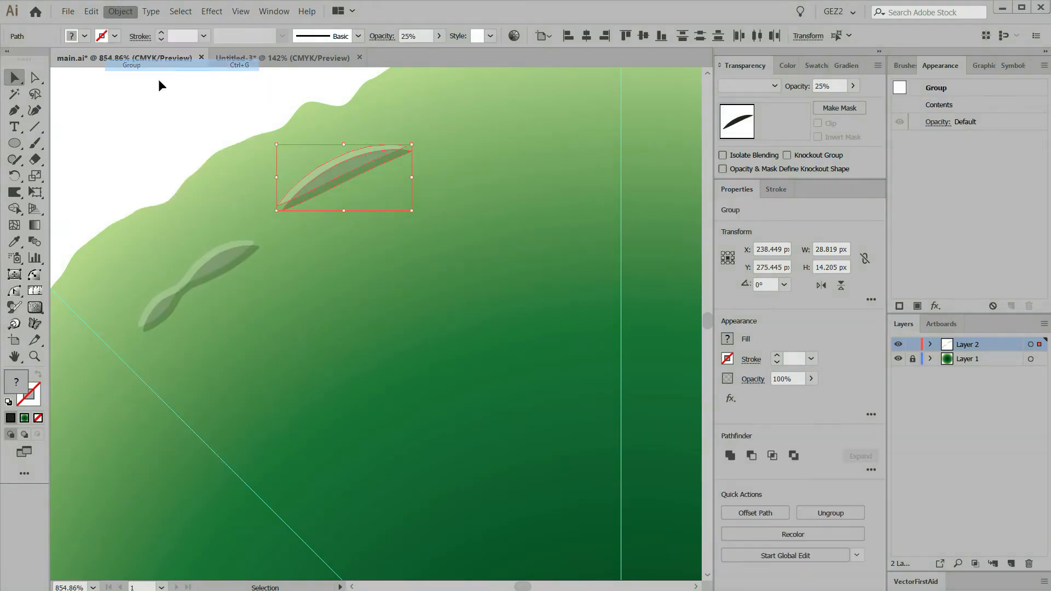
Copy the single-lobed mark inward between the guides and rotate the copy about 7° counterclockwise
{"action": "key", "text": "ctrl+0"}
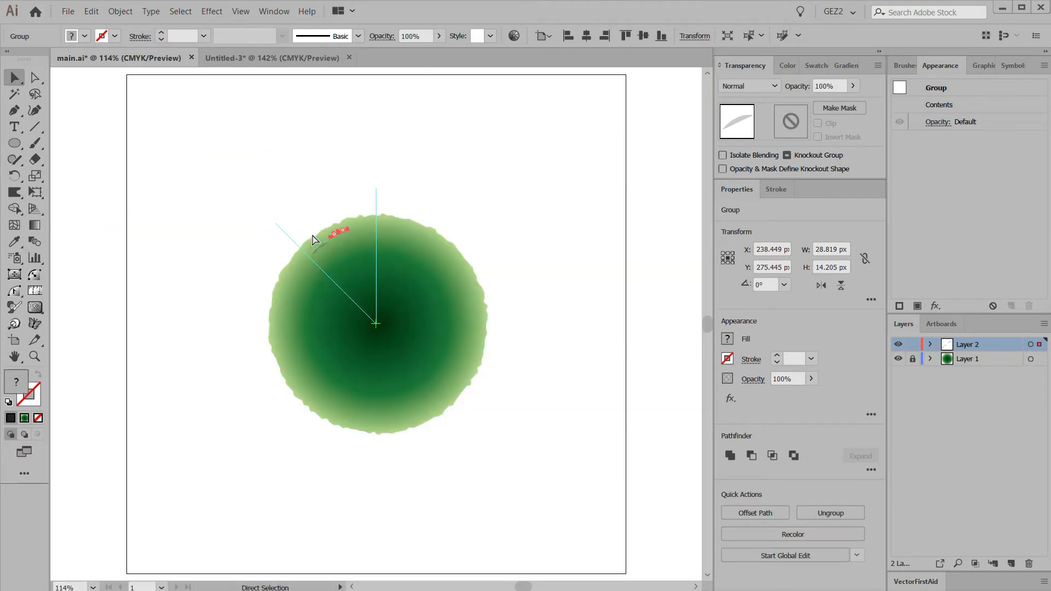
{"action": "left_click_drag", "start_coordinate": [207, 179], "coordinate": [469, 377]}
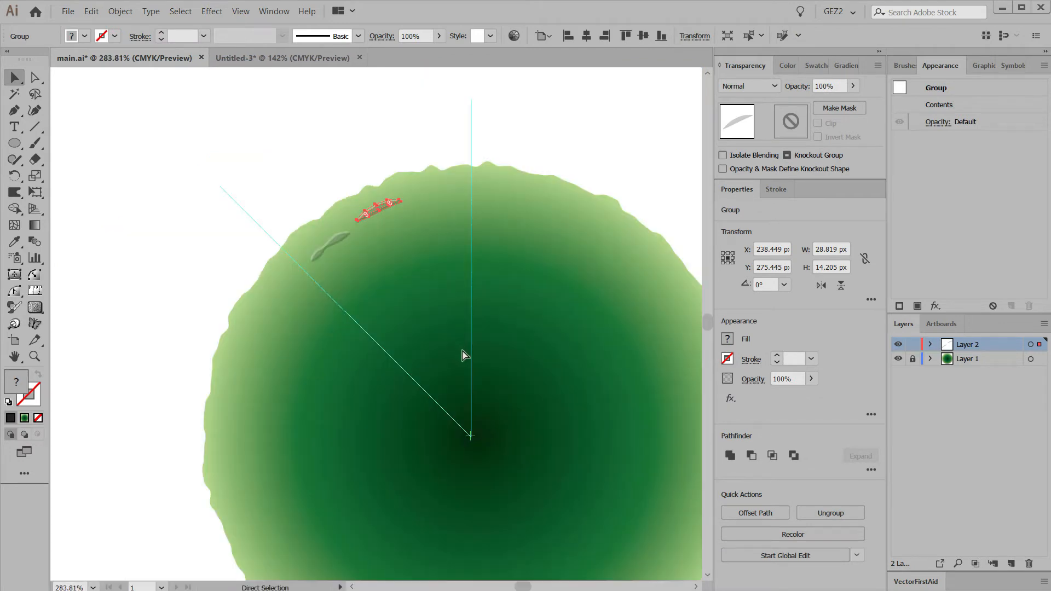
{"action": "left_click", "coordinate": [414, 248]}
{"action": "left_click", "coordinate": [381, 205]}
{"action": "left_click_drag", "start_coordinate": [387, 209], "coordinate": [370, 261]}
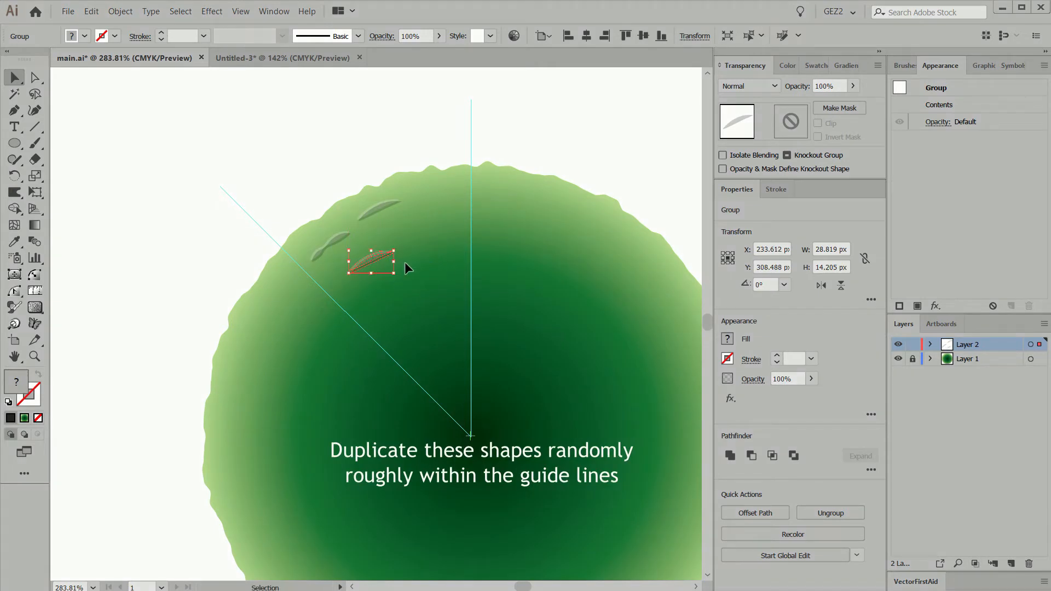
{"action": "key", "text": "r"}
{"action": "key", "text": "v"}
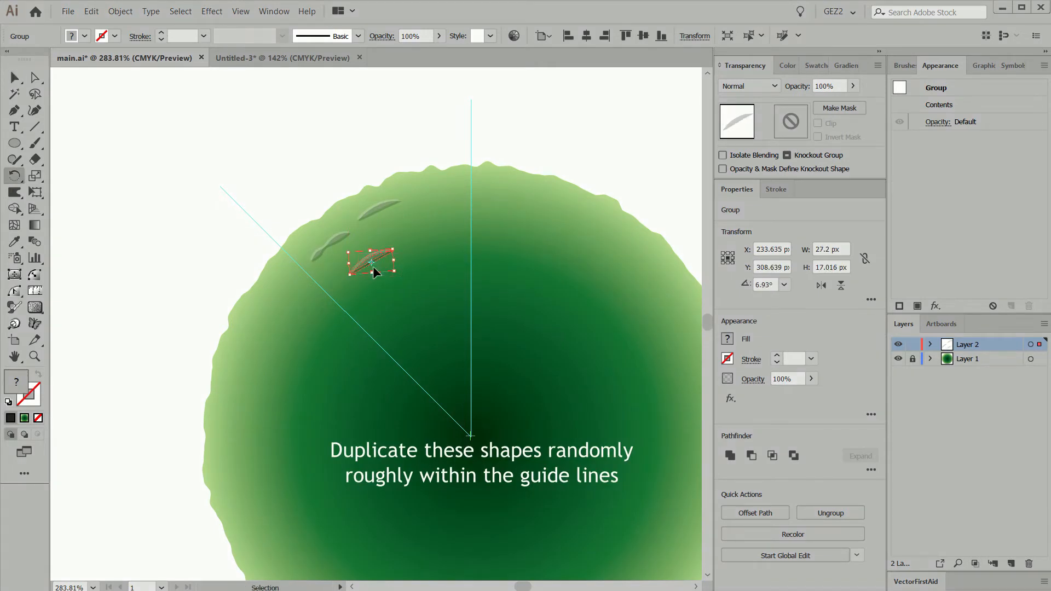
Copy the mark further toward the circle's centre and scale the copy down to about 24 px wide
{"action": "left_click_drag", "start_coordinate": [378, 263], "coordinate": [430, 310]}
{"action": "key", "text": "s"}
{"action": "mouse_move", "coordinate": [499, 368]}
{"action": "left_mouse_down"}
{"action": "mouse_move", "coordinate": [514, 380]}
{"action": "mouse_move", "coordinate": [512, 364]}
{"action": "left_mouse_up"}
{"action": "key", "text": "v"}
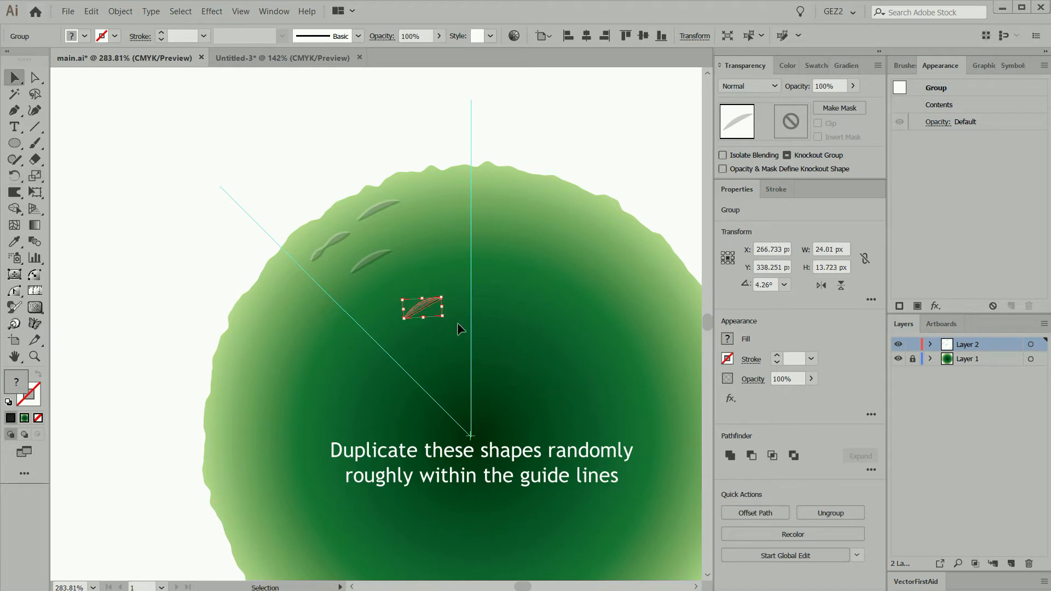
Place more single-lobed copies beside the vertical guide, rotating the one near the rim about 14° clockwise
{"action": "left_click", "coordinate": [468, 326]}
{"action": "left_click_drag", "start_coordinate": [422, 302], "coordinate": [444, 214]}
{"action": "key", "text": "r"}
{"action": "left_click_drag", "start_coordinate": [491, 175], "coordinate": [500, 188]}
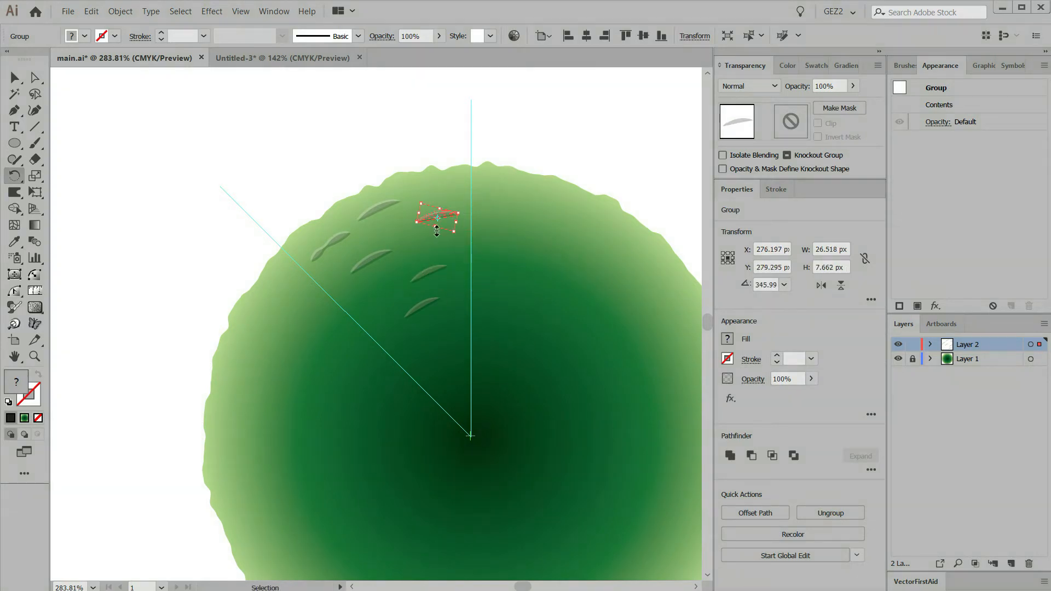
Copy the two-lobed mark to the innermost spot beside the vertical guide and scale it to about 24 px wide
{"action": "left_click_drag", "start_coordinate": [424, 230], "coordinate": [444, 325]}
{"action": "key", "text": "s"}
{"action": "left_click_drag", "start_coordinate": [514, 369], "coordinate": [497, 360]}
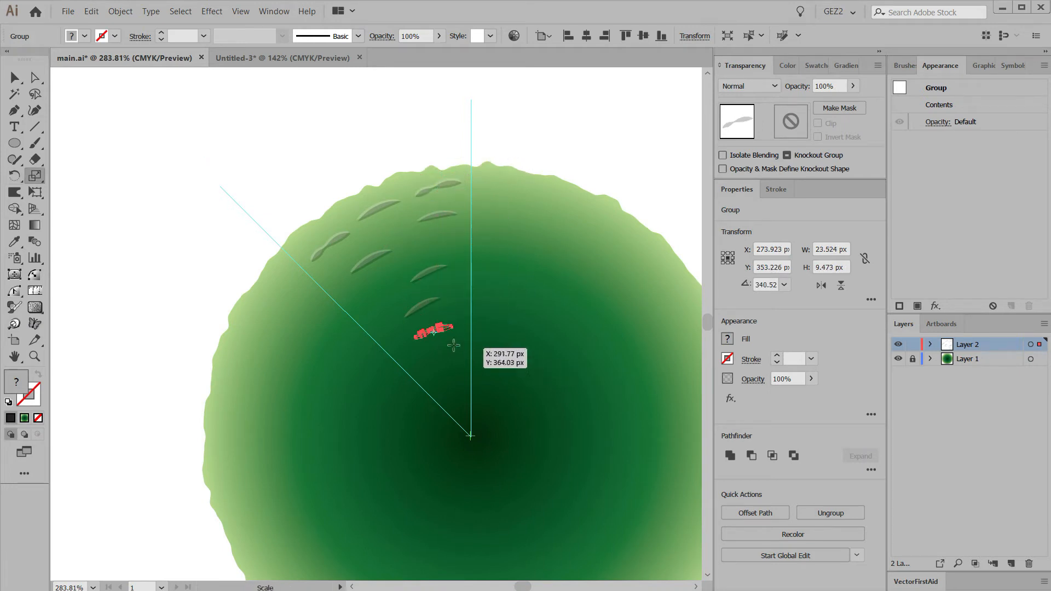
Copy the small two-lobed mark onto the 45° guide and rotate it steeper to follow the circle's curve
{"action": "left_click_drag", "start_coordinate": [441, 334], "coordinate": [370, 291]}
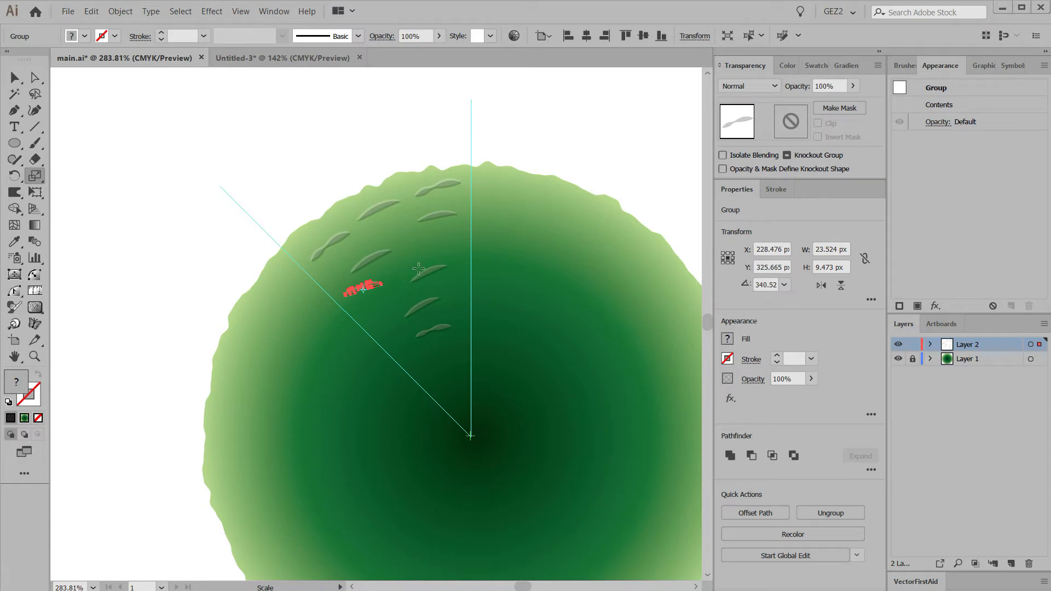
{"action": "key", "text": "r"}
{"action": "left_click_drag", "start_coordinate": [409, 246], "coordinate": [409, 247]}
{"action": "left_click_drag", "start_coordinate": [365, 282], "coordinate": [360, 313]}
{"action": "key", "text": "s"}
Copy the two-lobed mark into the gap beside the vertical guide, rotate it about 37° clockwise and adjust its scale
{"action": "left_click_drag", "start_coordinate": [403, 274], "coordinate": [435, 238]}
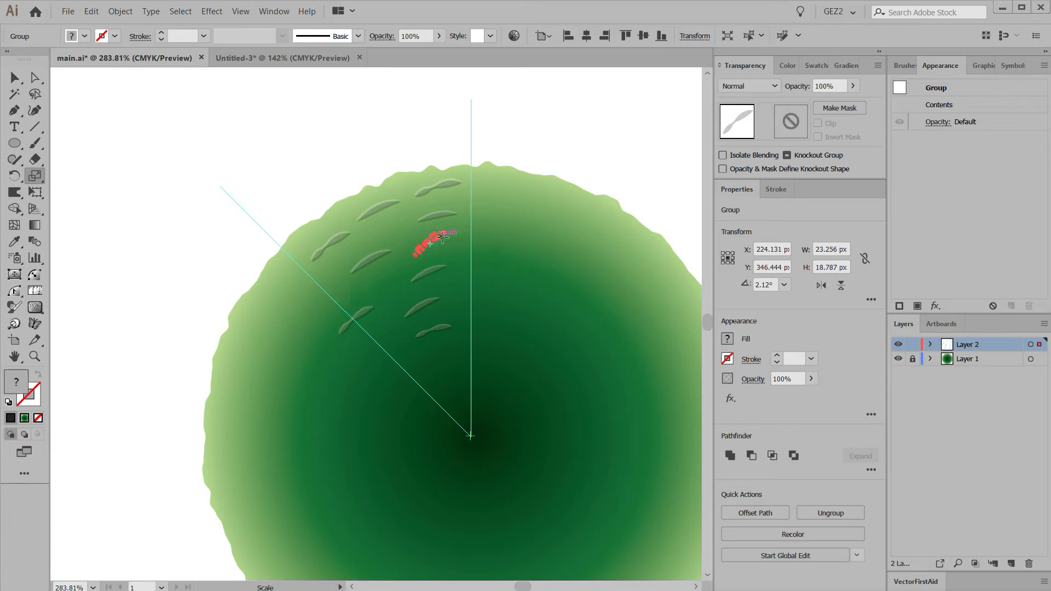
{"action": "left_click_drag", "start_coordinate": [477, 224], "coordinate": [477, 225]}
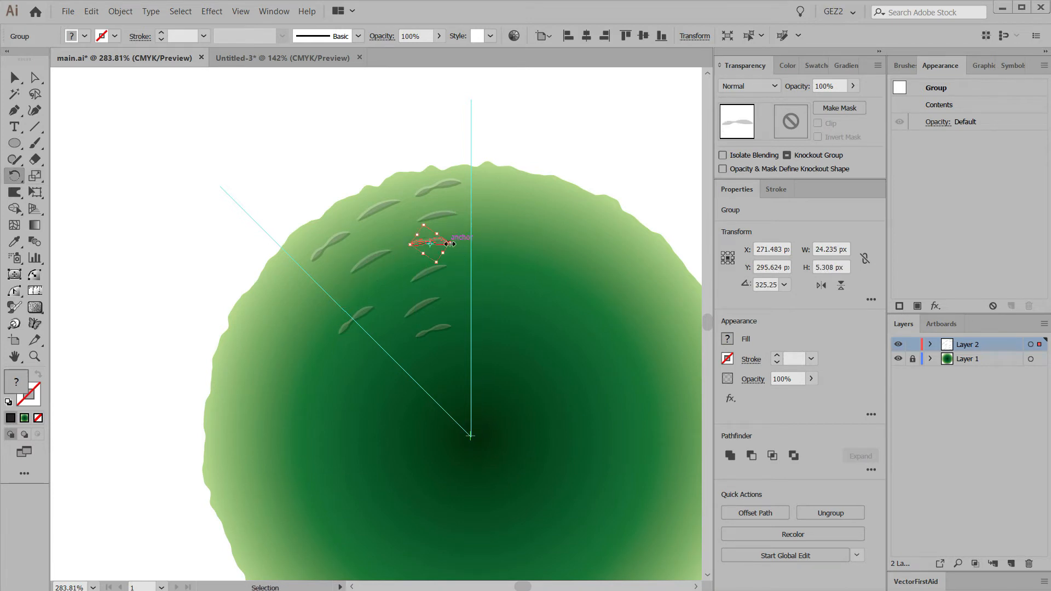
{"action": "key", "text": "s"}
{"action": "left_click_drag", "start_coordinate": [510, 208], "coordinate": [518, 204]}
{"action": "left_click", "coordinate": [514, 307], "text": "ctrl"}
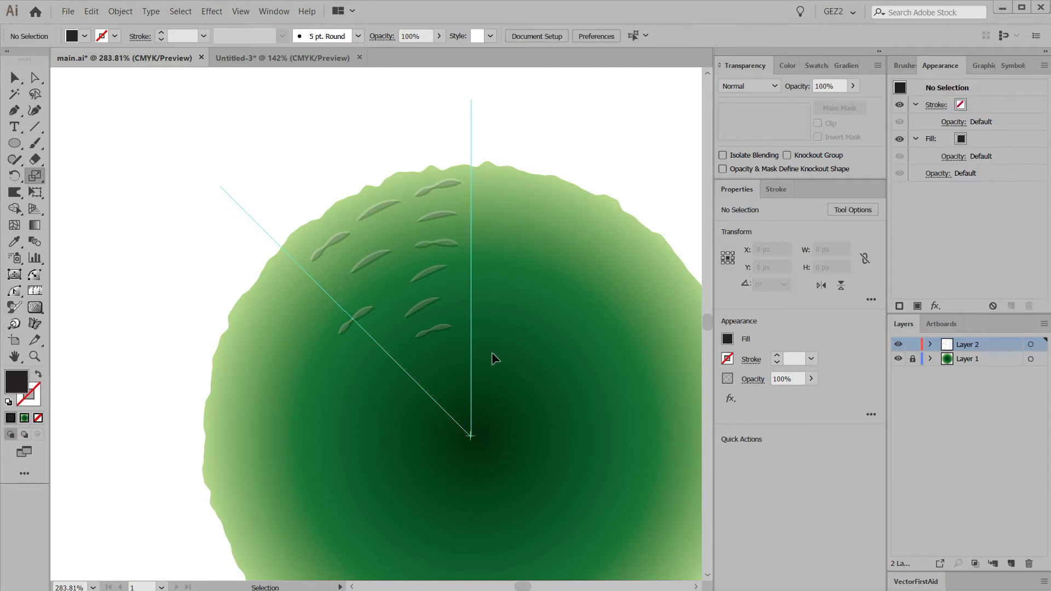
Select all the marks and make a copy rotated 45° around the centre of the main circle
{"action": "left_click_drag", "start_coordinate": [522, 399], "coordinate": [264, 164]}
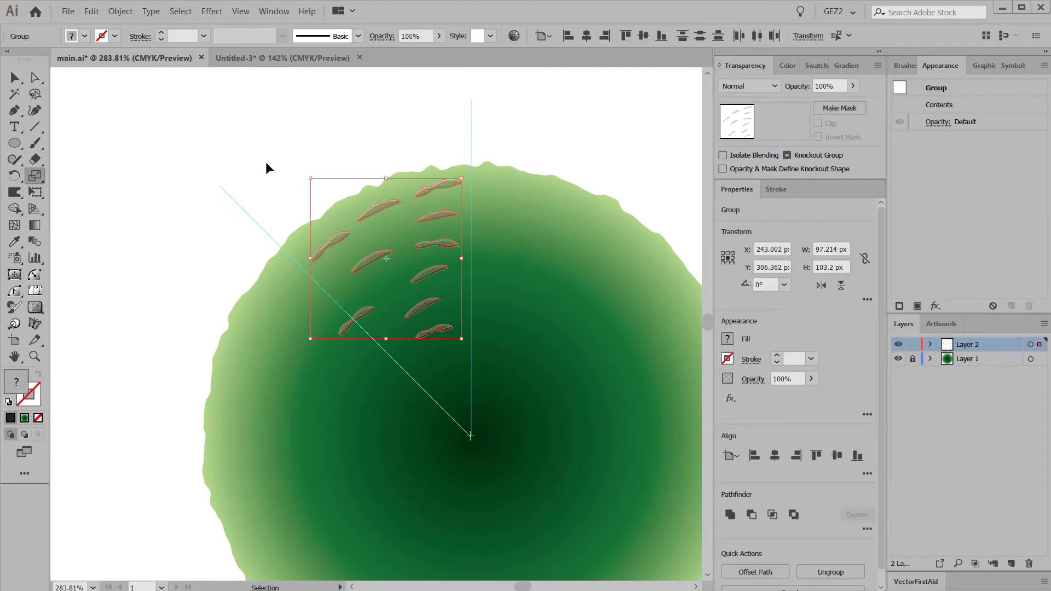
{"action": "left_click_drag", "start_coordinate": [507, 399], "coordinate": [468, 351]}
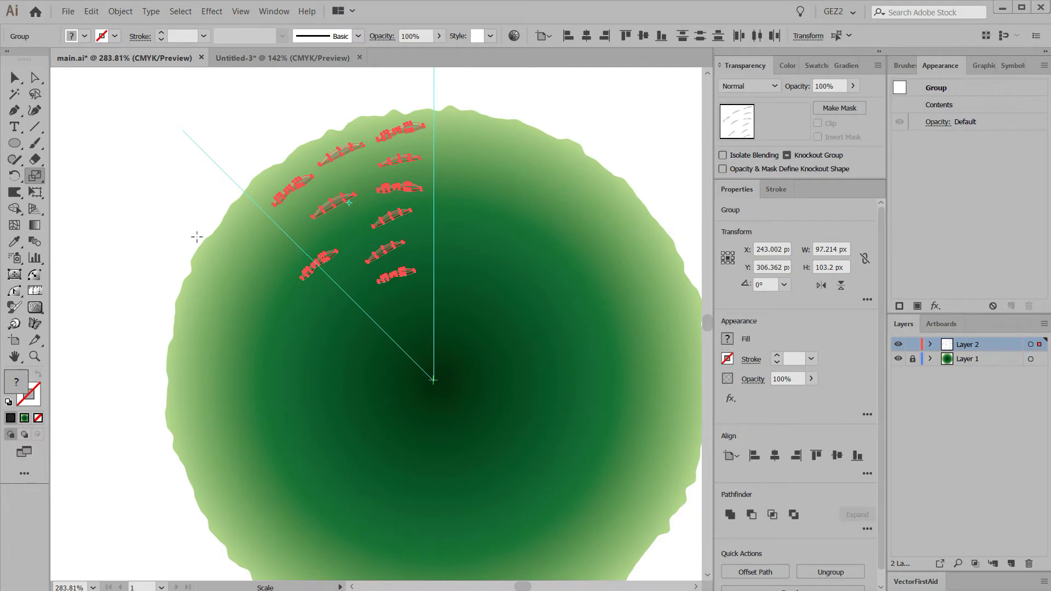
{"action": "left_click_drag", "start_coordinate": [15, 175], "coordinate": [65, 176]}
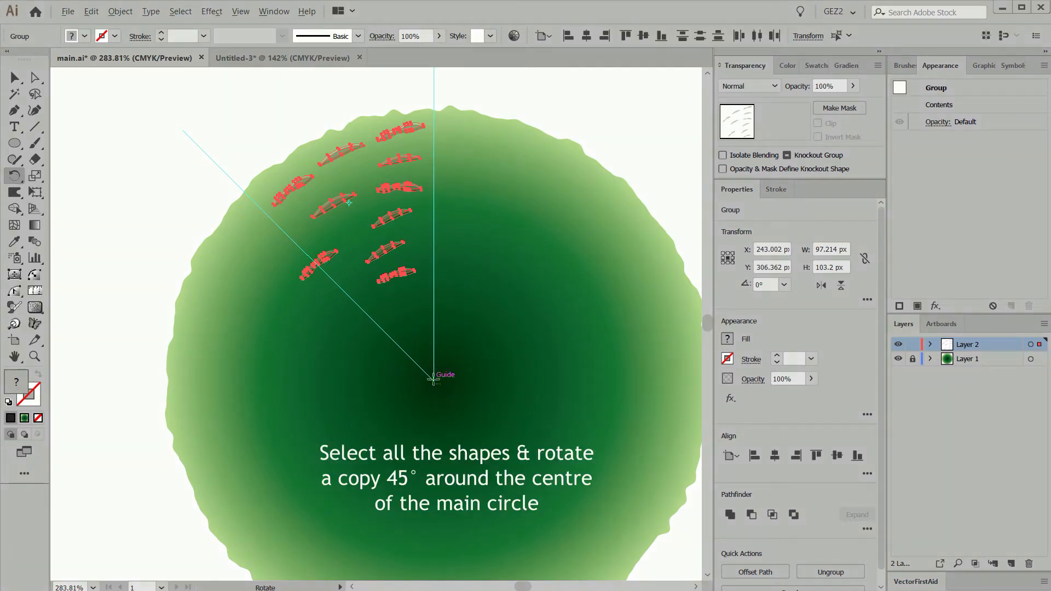
{"action": "left_click", "coordinate": [434, 379], "text": "alt"}
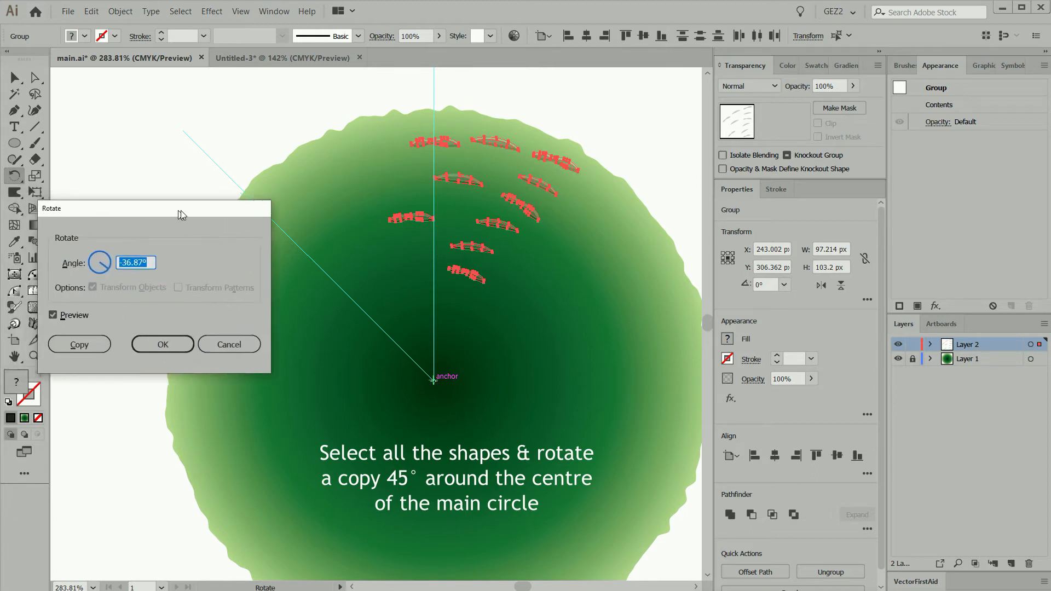
{"action": "type", "text": "45"}
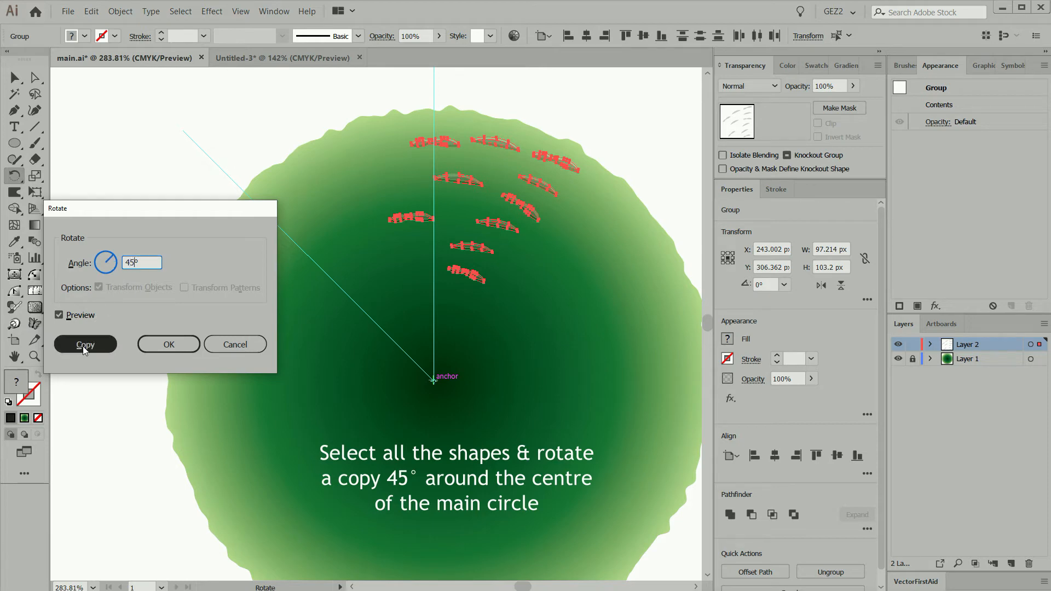
{"action": "left_click", "coordinate": [84, 345]}
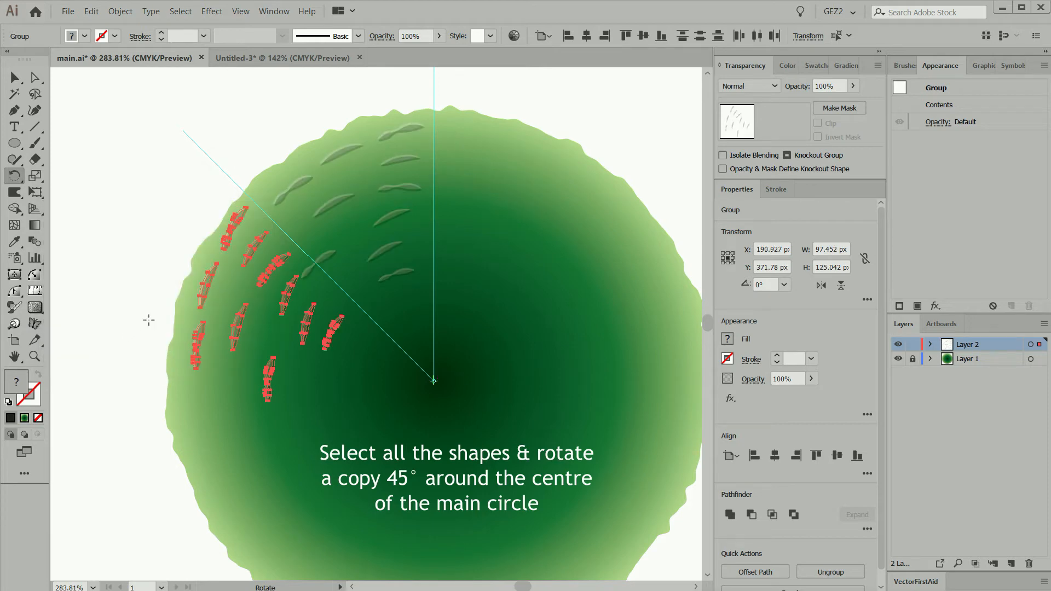
Repeat the 45° rotated copy six more times to fill the whole circle with marks, and clear the selection
{"action": "key", "text": "ctrl+d"}
{"action": "key", "text": "ctrl+d"}
{"action": "key", "text": "ctrl+d"}
{"action": "key", "text": "ctrl+d"}
{"action": "key", "text": "ctrl+d"}
{"action": "key", "text": "ctrl+d"}
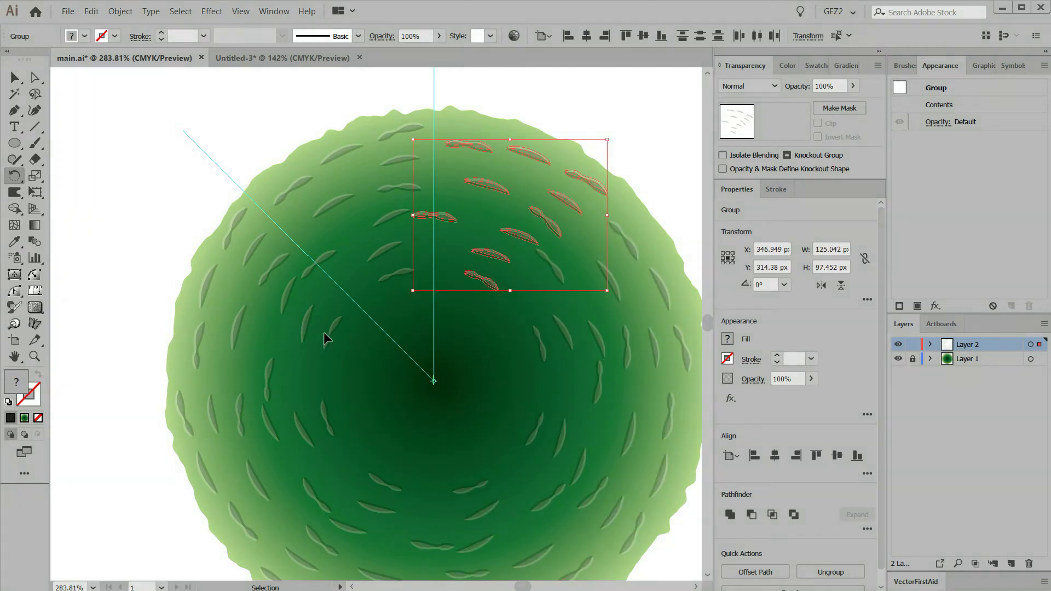
{"action": "key", "text": "ctrl+shift+a"}
Reposition several small marks on both sides of the circle, rotating where needed, to make the pattern look more natural
{"action": "left_click_drag", "start_coordinate": [469, 403], "coordinate": [398, 355]}
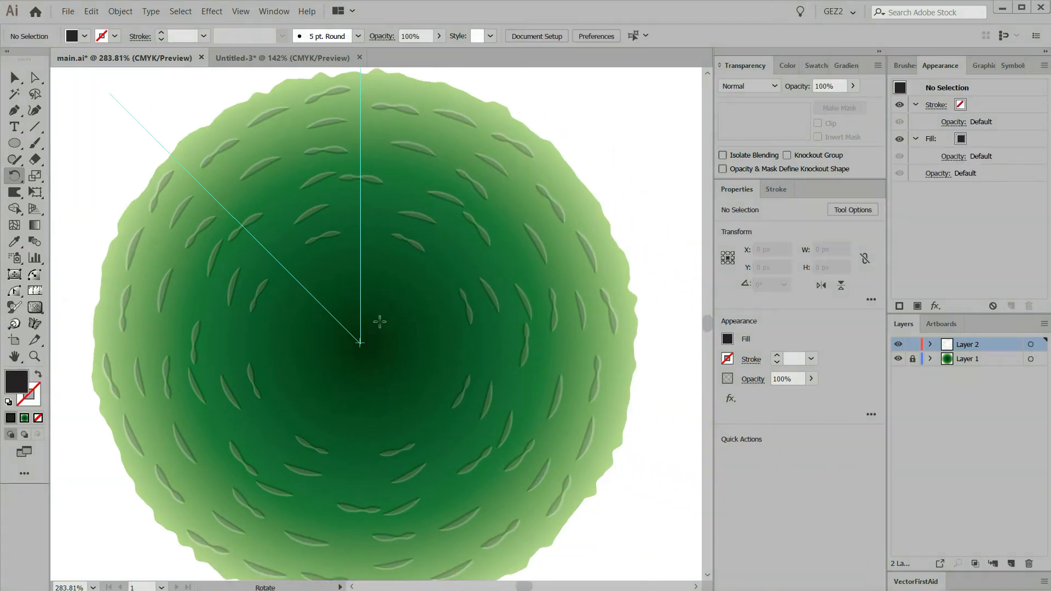
{"action": "key", "text": "v"}
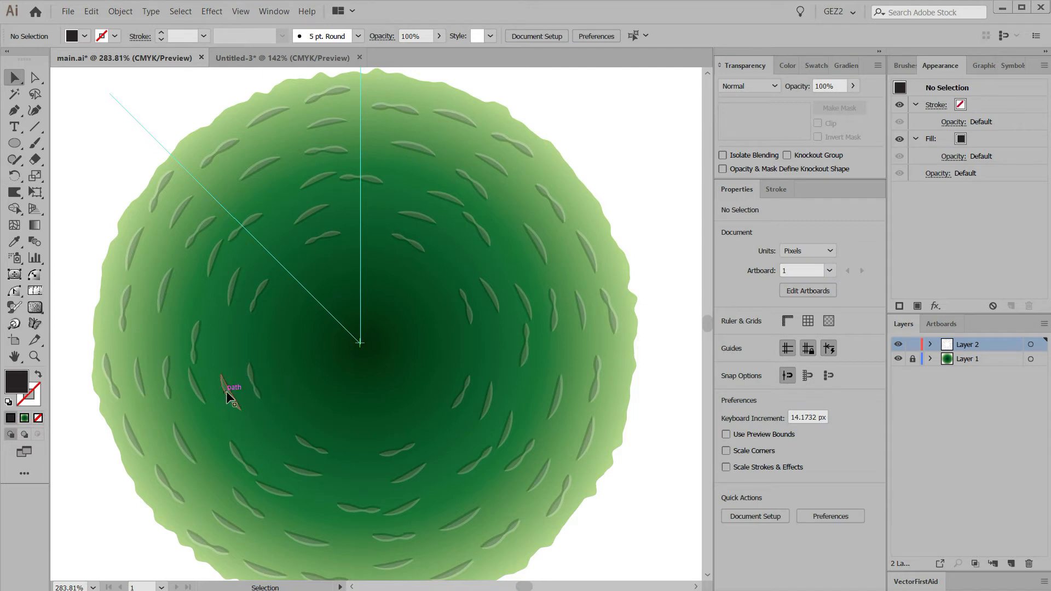
{"action": "left_click_drag", "start_coordinate": [248, 386], "coordinate": [360, 417]}
{"action": "key", "text": "r"}
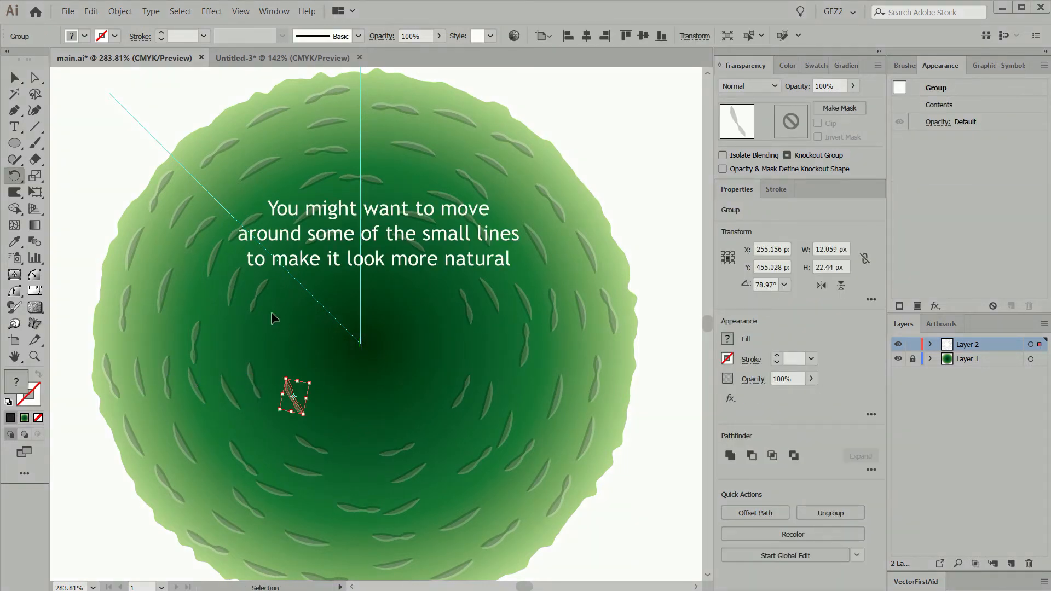
{"action": "left_click_drag", "start_coordinate": [195, 346], "coordinate": [195, 323]}
{"action": "left_click_drag", "start_coordinate": [198, 392], "coordinate": [209, 407]}
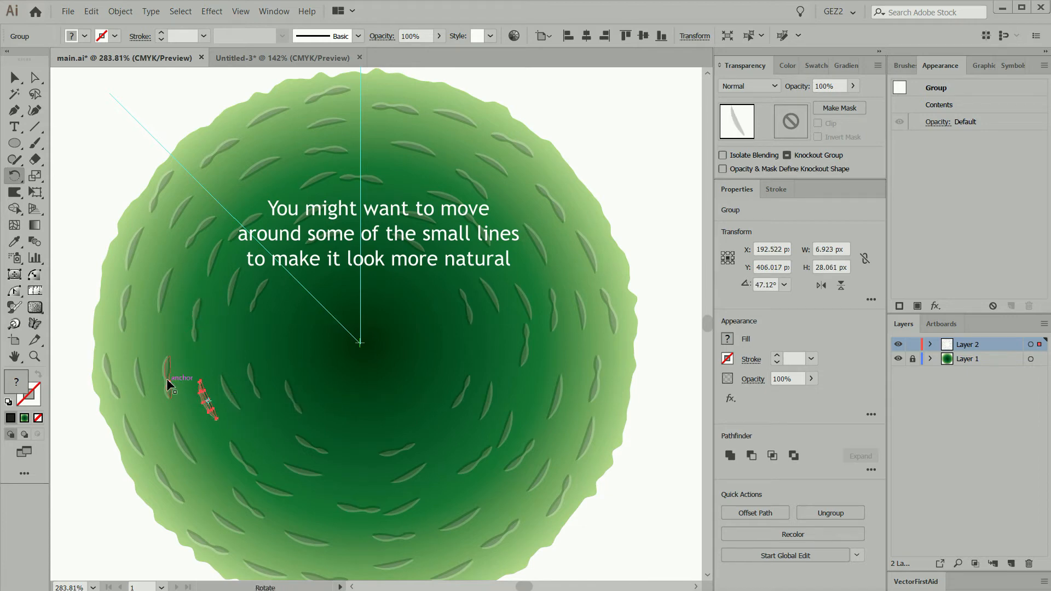
{"action": "left_click_drag", "start_coordinate": [169, 374], "coordinate": [170, 359]}
{"action": "left_click_drag", "start_coordinate": [525, 303], "coordinate": [528, 279]}
{"action": "left_click_drag", "start_coordinate": [483, 239], "coordinate": [490, 260]}
{"action": "left_click_drag", "start_coordinate": [378, 186], "coordinate": [400, 185]}
{"action": "key", "text": "ctrl+z"}
{"action": "key", "text": "ctrl+shift+a"}
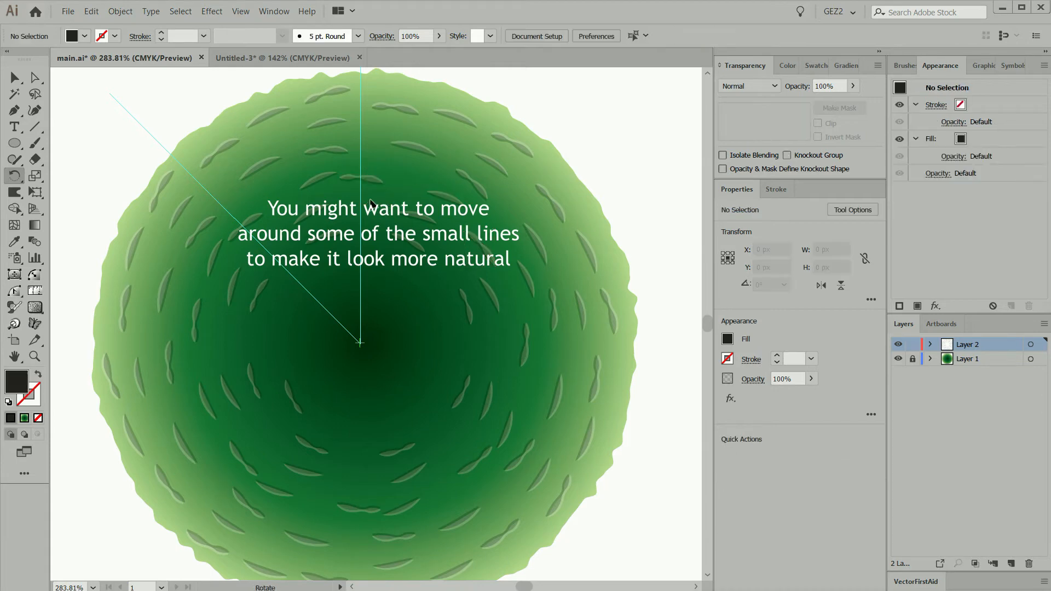
Add extra copies of the marks around the circle's dark centre and rotate them to follow its curve
{"action": "key", "text": "v"}
{"action": "left_click_drag", "start_coordinate": [365, 179], "coordinate": [333, 151]}
{"action": "left_click_drag", "start_coordinate": [465, 311], "coordinate": [442, 329]}
{"action": "mouse_move", "coordinate": [462, 400]}
{"action": "left_mouse_down"}
{"action": "mouse_move", "coordinate": [441, 389]}
{"action": "mouse_move", "coordinate": [435, 399]}
{"action": "mouse_move", "coordinate": [479, 359]}
{"action": "left_mouse_up"}
{"action": "key", "text": "r"}
{"action": "key", "text": "Delete"}
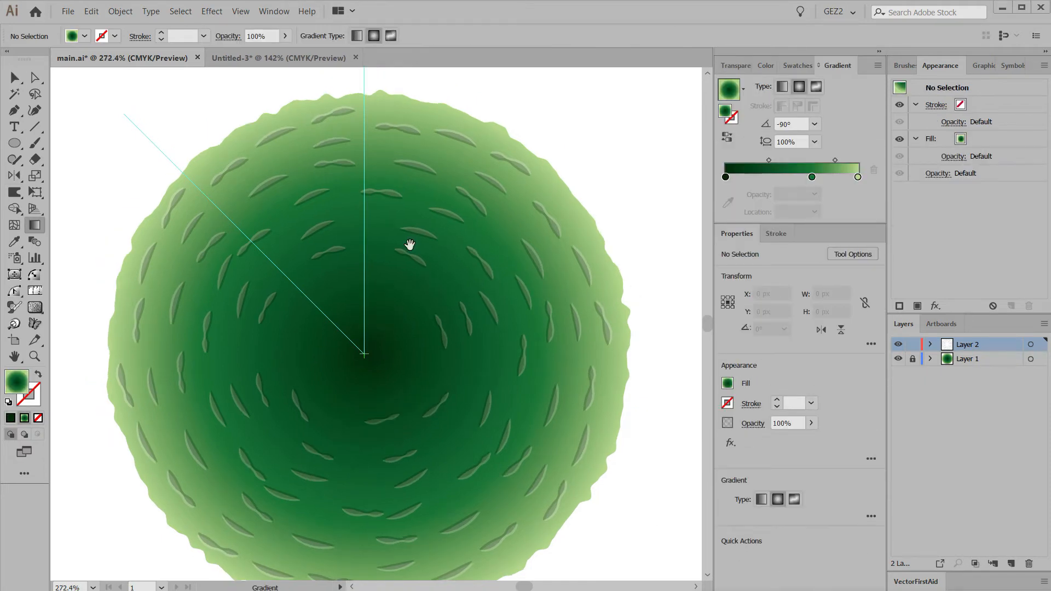
Draw a small flat ellipse about 23 px wide, centred on the vertical guide just above the green circle
{"action": "left_click_drag", "start_coordinate": [481, 208], "coordinate": [473, 378]}
{"action": "left_click", "coordinate": [19, 112]}
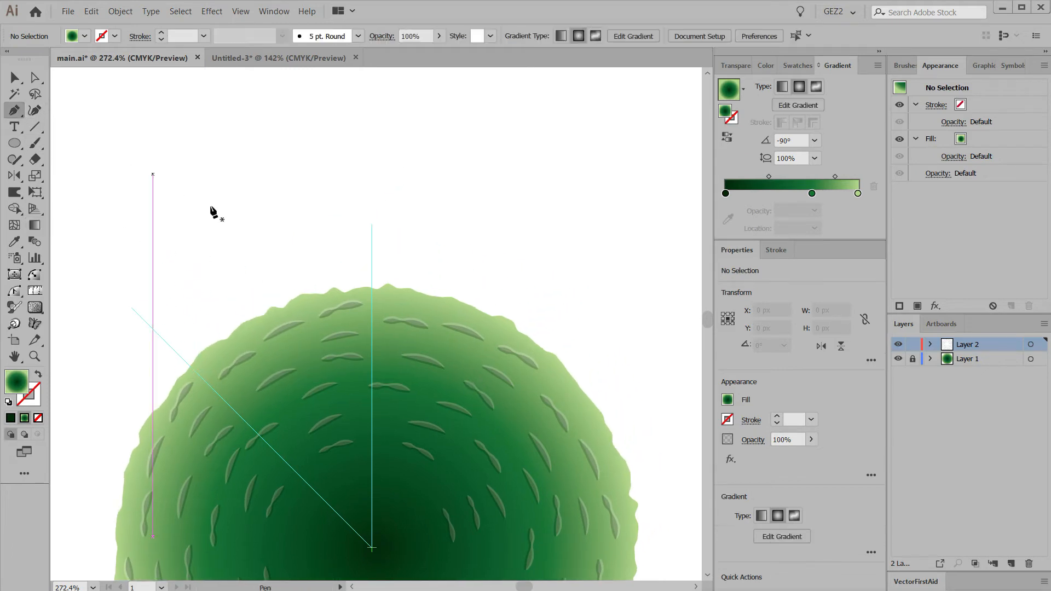
{"action": "left_click", "coordinate": [14, 143]}
{"action": "left_click_drag", "start_coordinate": [371, 269], "coordinate": [390, 274]}
{"action": "key", "text": "ctrl+shift+a"}
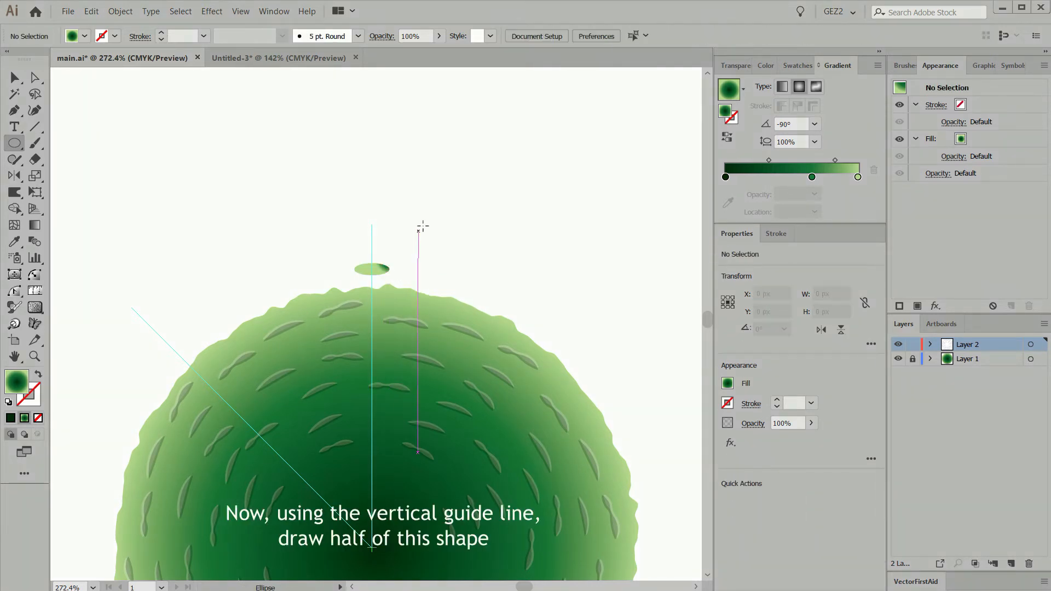
Draw the left half of a tapering stalk with a bulbous head, about 11 px wide and 86 px high, rising from the ellipse's edge
{"action": "key", "text": "p"}
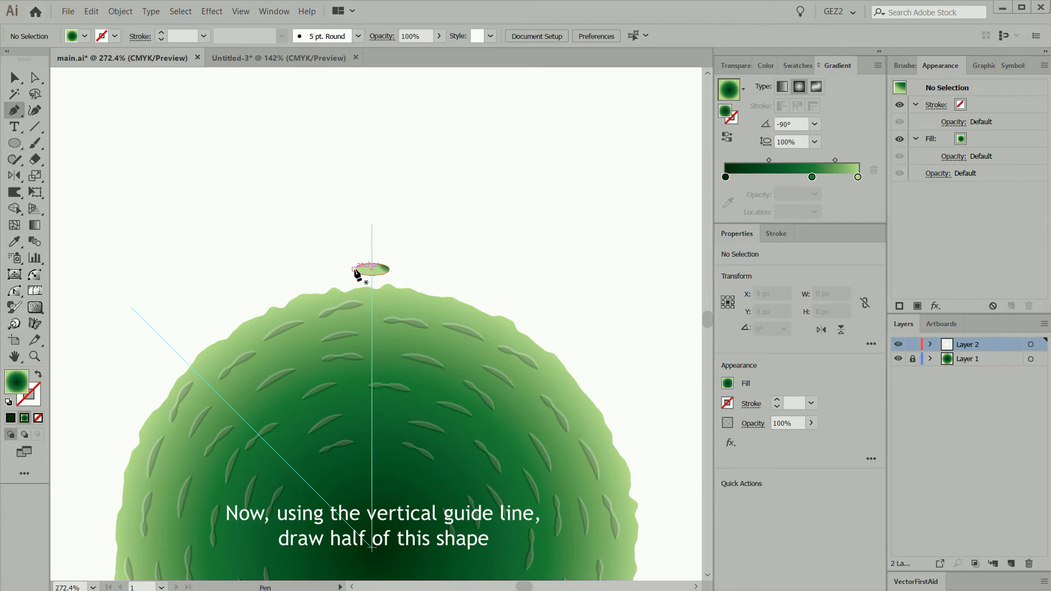
{"action": "left_click_drag", "start_coordinate": [364, 242], "coordinate": [366, 242]}
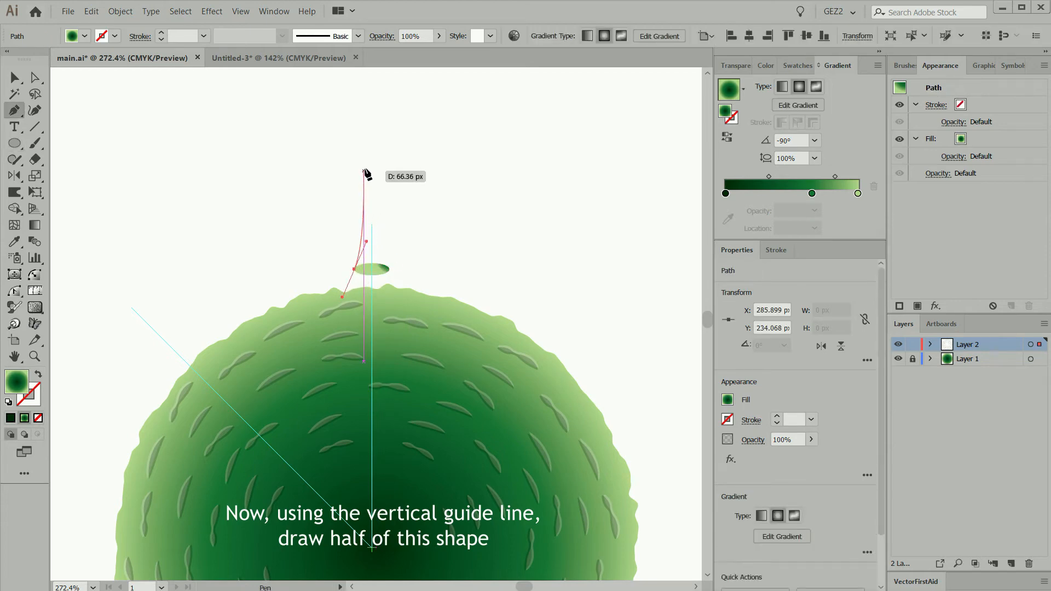
{"action": "mouse_move", "coordinate": [369, 162]}
{"action": "left_mouse_down"}
{"action": "mouse_move", "coordinate": [362, 134]}
{"action": "mouse_move", "coordinate": [364, 151]}
{"action": "mouse_move", "coordinate": [376, 140]}
{"action": "mouse_move", "coordinate": [357, 161]}
{"action": "left_mouse_up"}
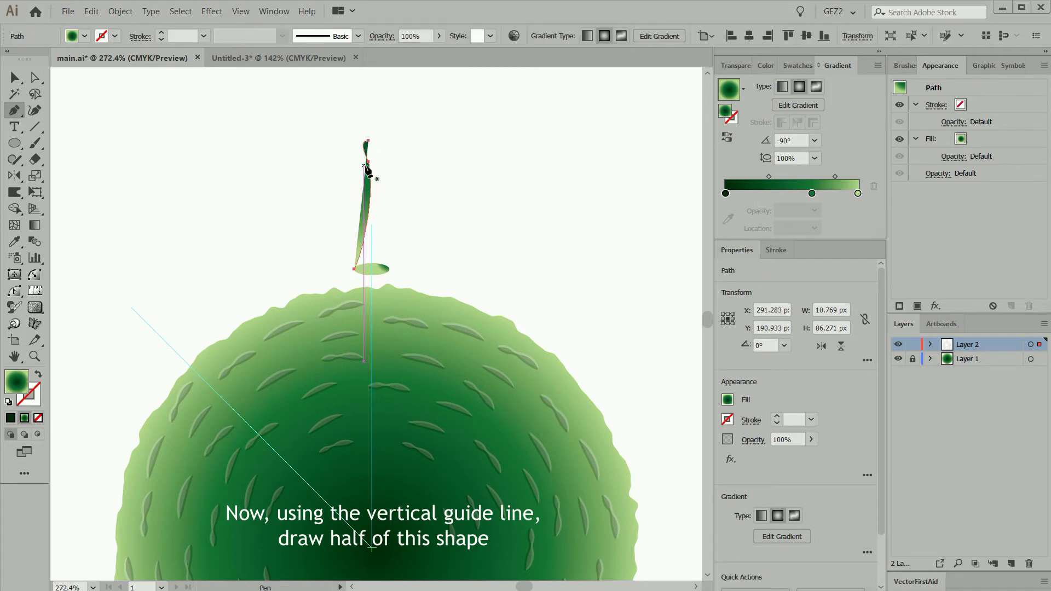
Reflect a copy of the half stalk across the vertical guide and join the two halves at their top points
{"action": "key", "text": "o"}
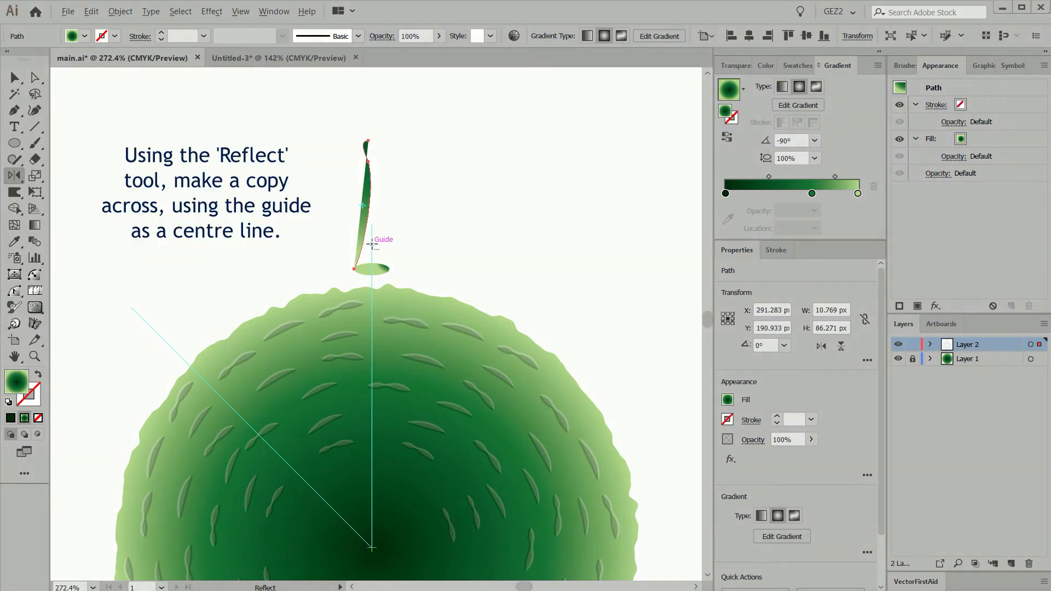
{"action": "left_click", "coordinate": [372, 245], "text": "alt"}
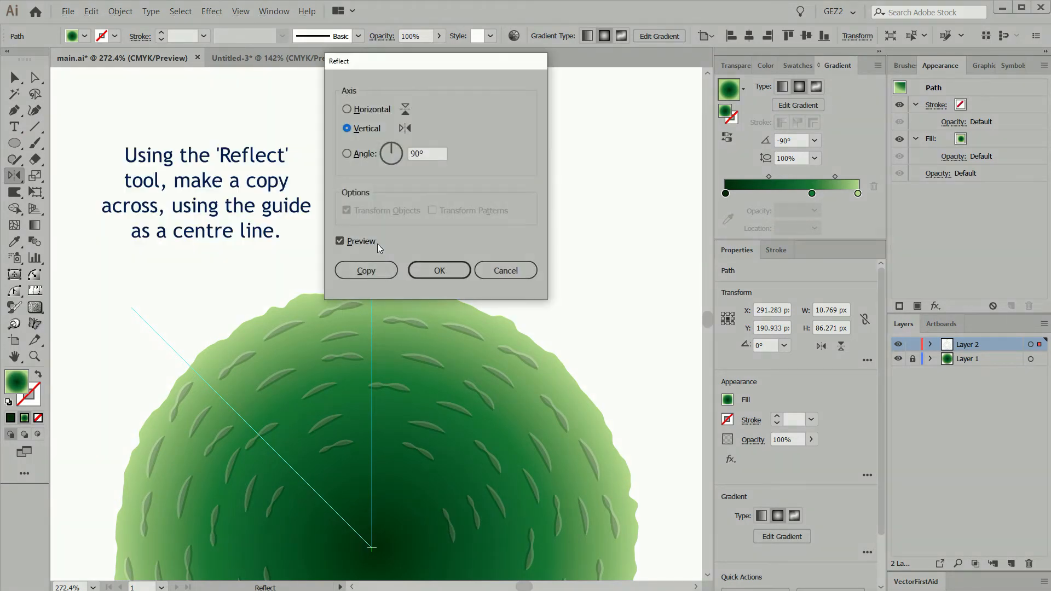
{"action": "left_click", "coordinate": [373, 271]}
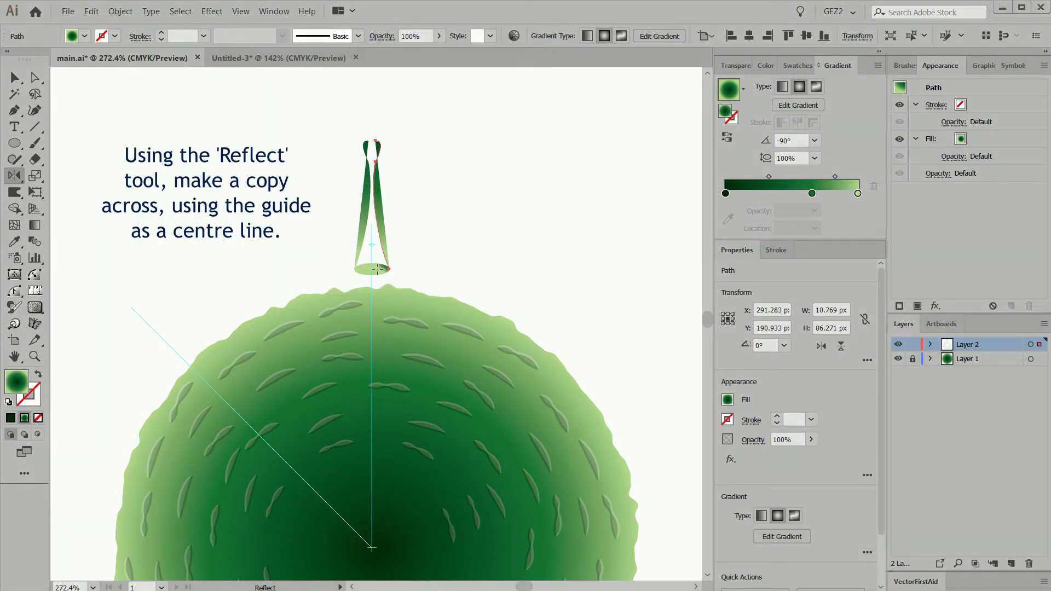
{"action": "key", "text": "a"}
{"action": "left_click", "coordinate": [392, 151]}
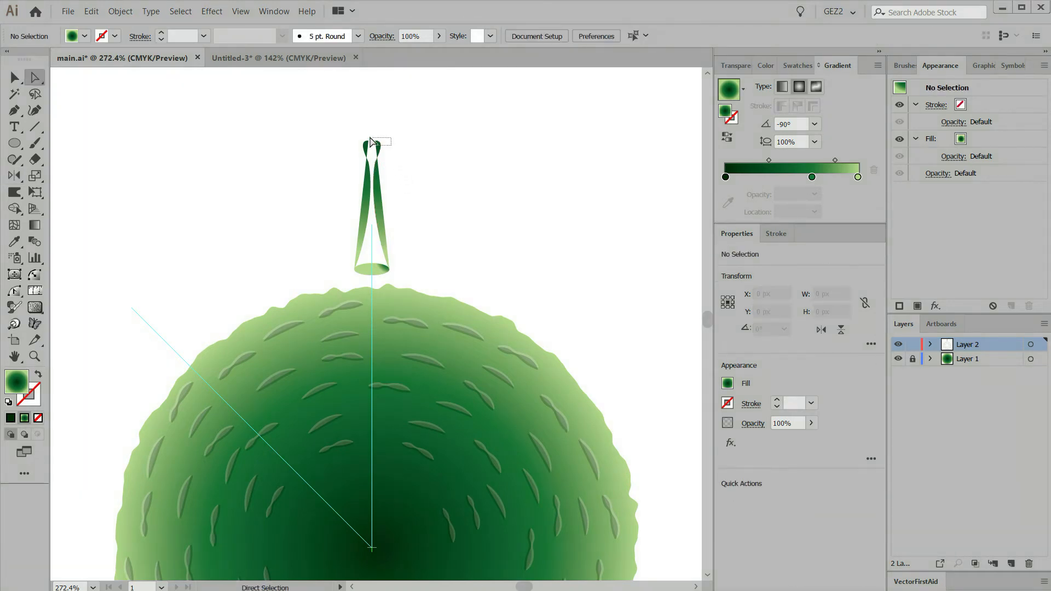
{"action": "left_click_drag", "start_coordinate": [370, 141], "coordinate": [358, 147]}
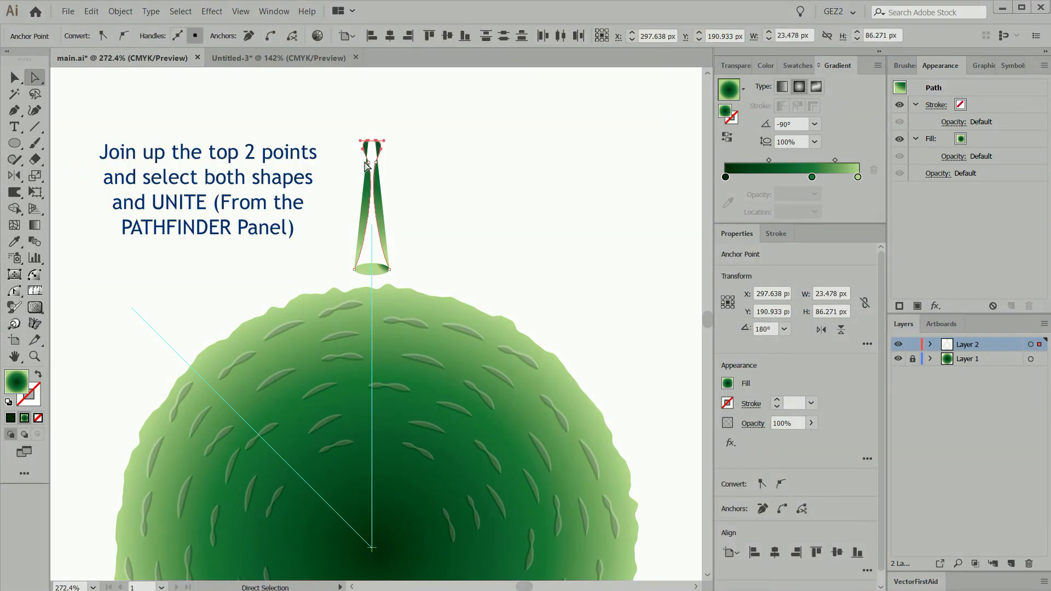
{"action": "key", "text": "ctrl+j"}
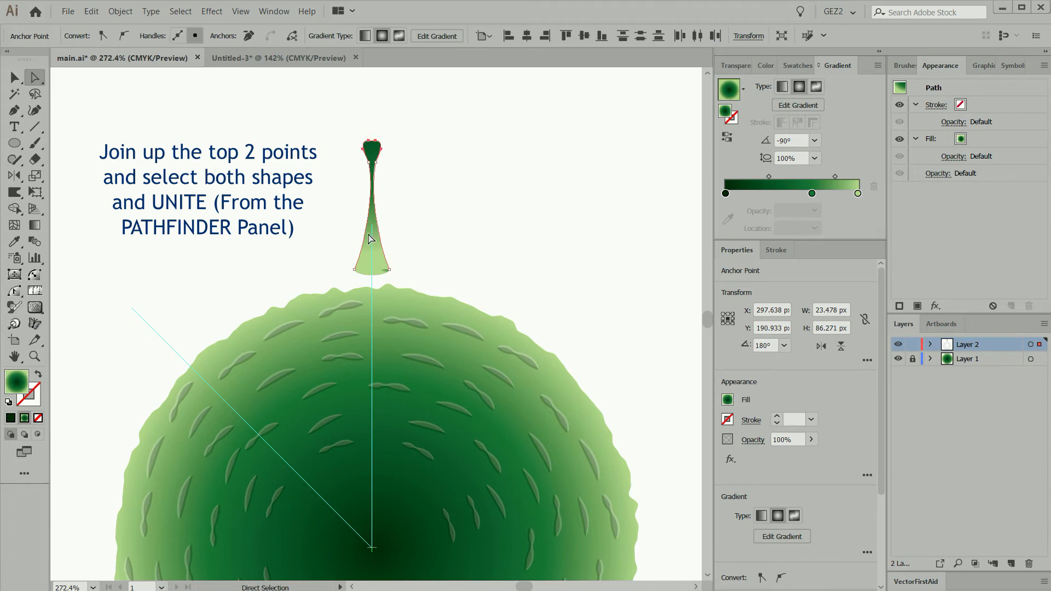
Scale the two anchor points just below the stalk's head slightly apart to widen the neck there
{"action": "left_click", "coordinate": [402, 213], "text": "ctrl"}
{"action": "left_click_drag", "start_coordinate": [246, 113], "coordinate": [482, 309]}
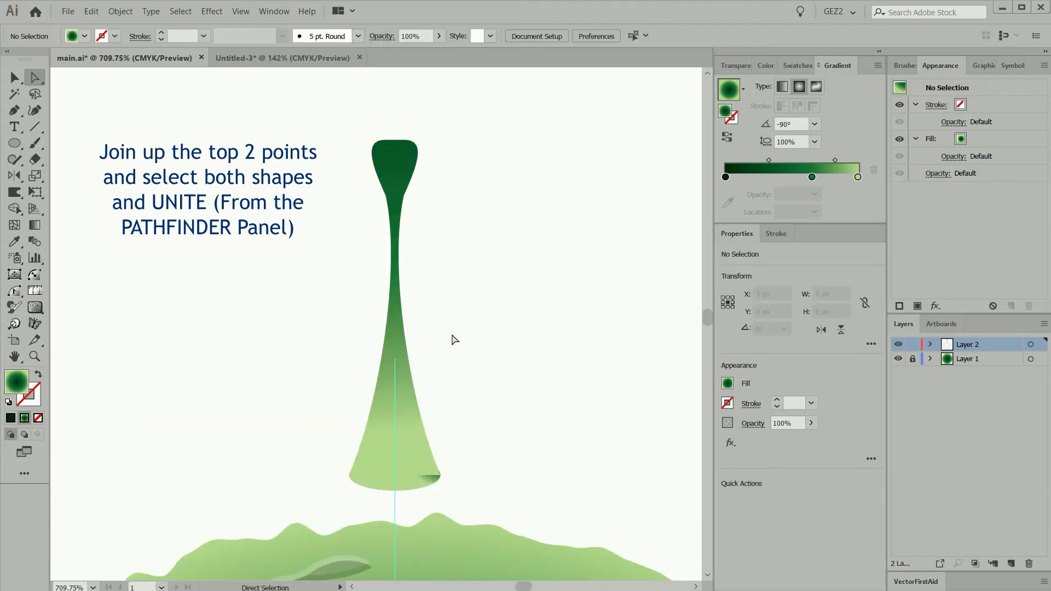
{"action": "left_click_drag", "start_coordinate": [361, 202], "coordinate": [444, 235]}
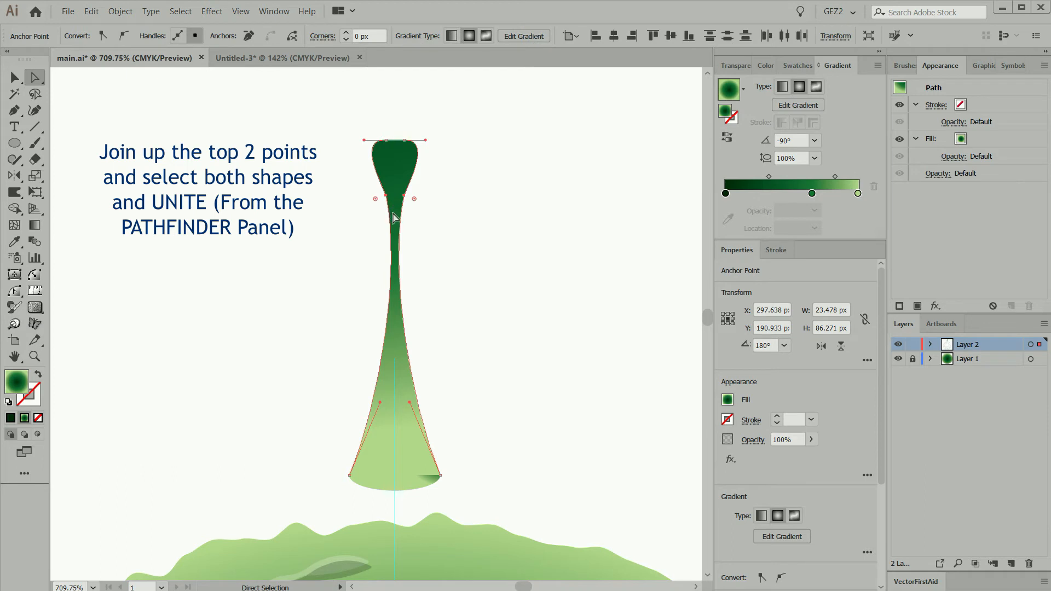
{"action": "left_click_drag", "start_coordinate": [370, 203], "coordinate": [419, 199]}
{"action": "left_click", "coordinate": [40, 178]}
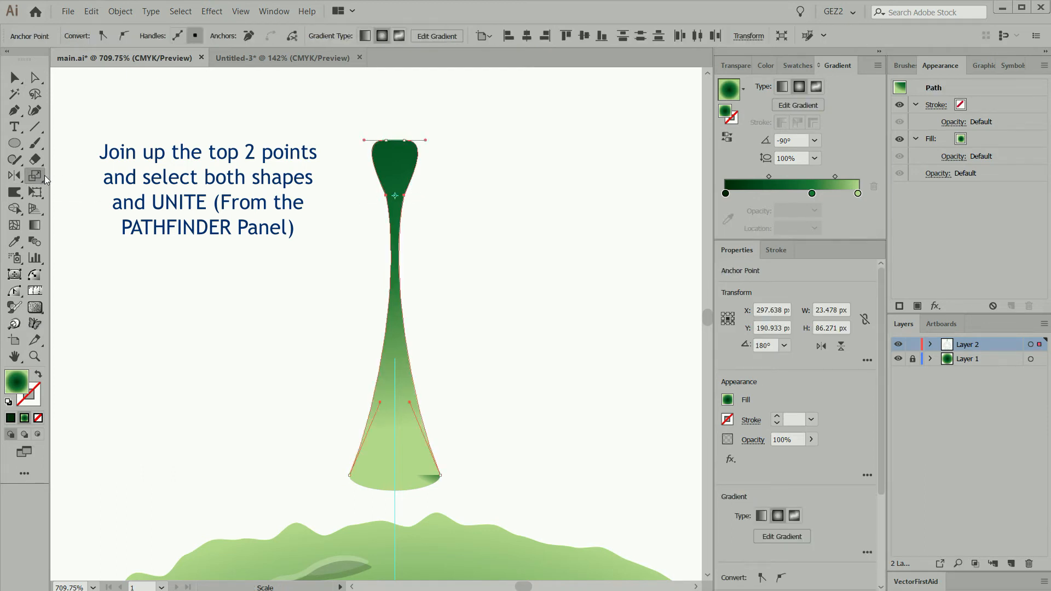
{"action": "left_click_drag", "start_coordinate": [471, 195], "coordinate": [555, 204]}
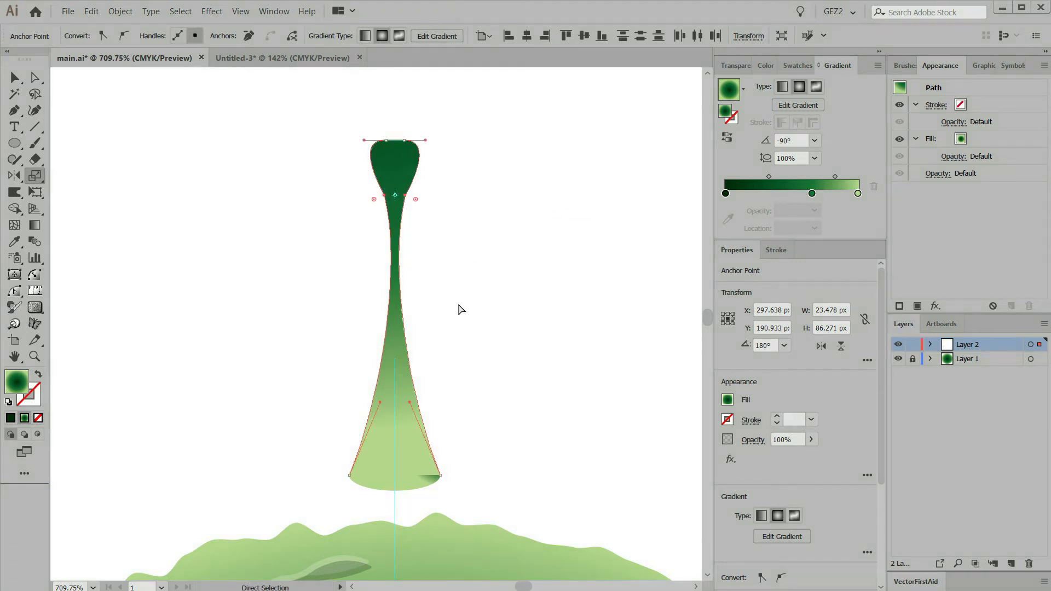
Select the joined stalk together with the ellipse at its base and unite them into one shape
{"action": "left_click", "coordinate": [345, 444], "text": "ctrl"}
{"action": "left_click_drag", "start_coordinate": [390, 487], "coordinate": [364, 438]}
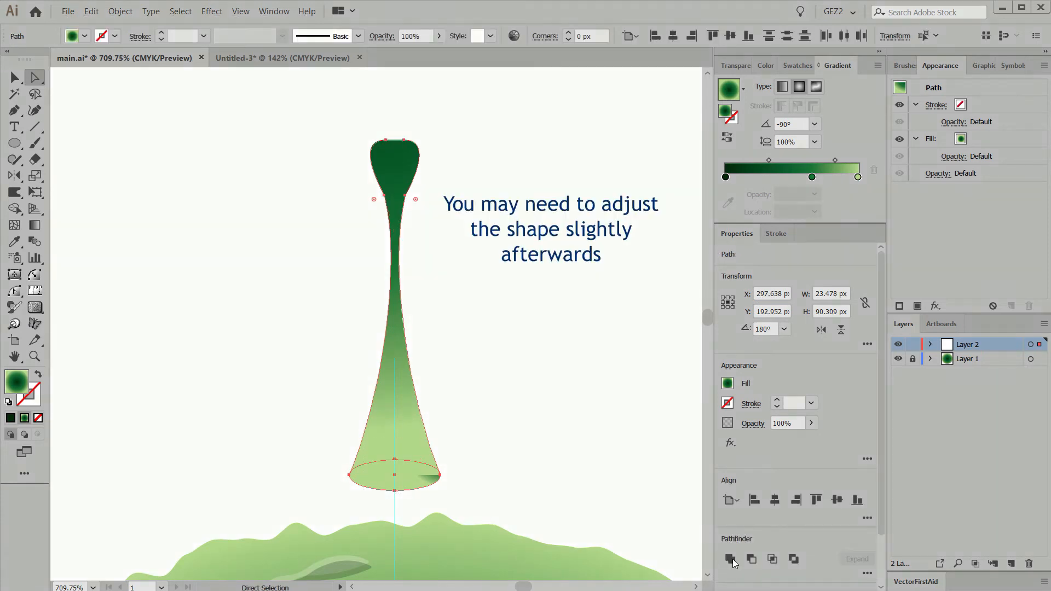
{"action": "left_click", "coordinate": [730, 558]}
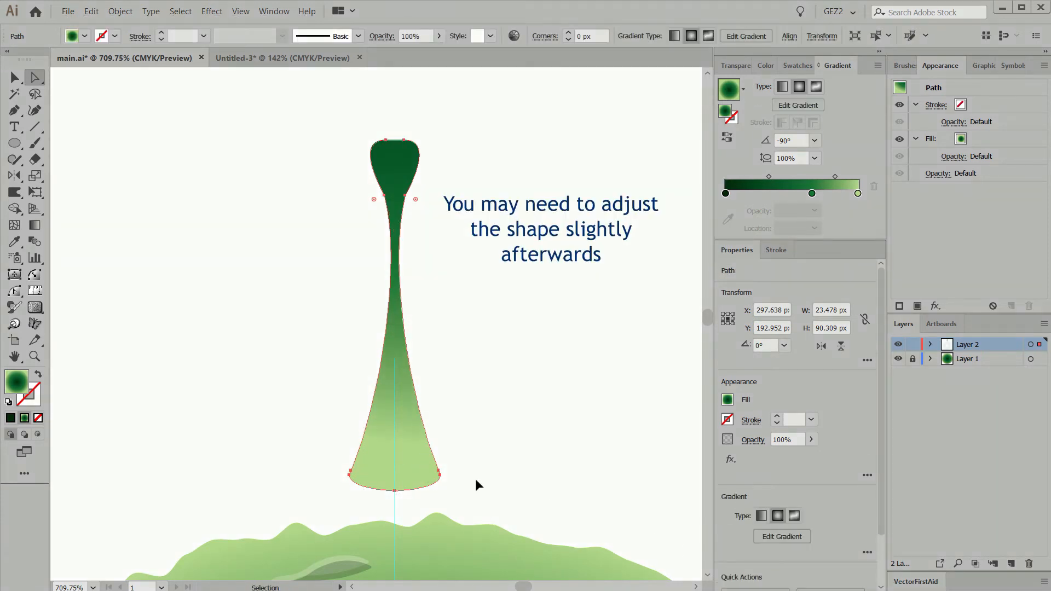
Scale the anchor points at the stalk's base inward to narrow the shape to about 16 px
{"action": "left_click", "coordinate": [474, 502]}
{"action": "left_click_drag", "start_coordinate": [474, 503], "coordinate": [296, 465]}
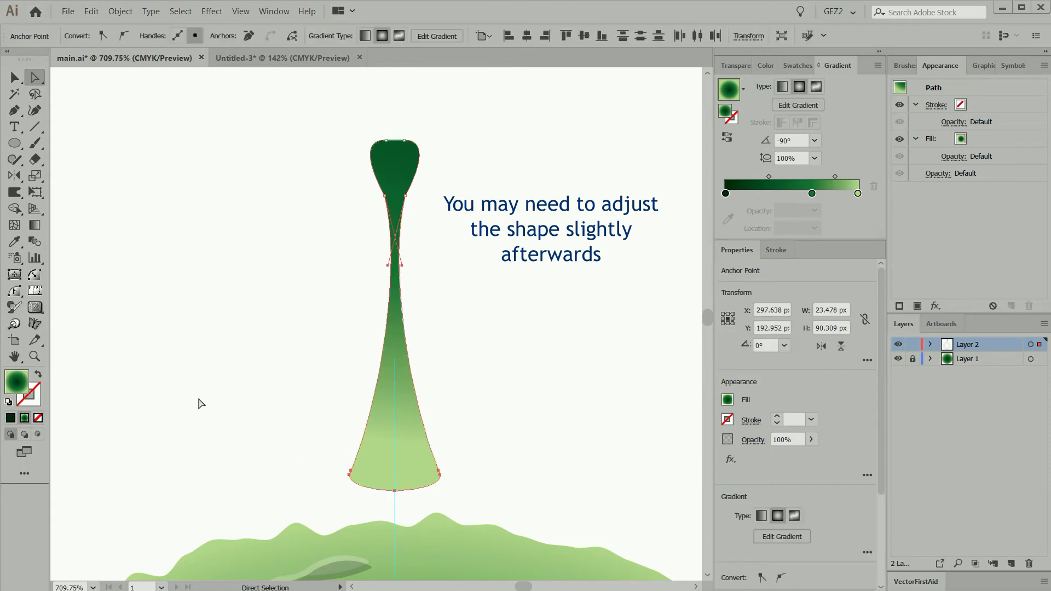
{"action": "left_click", "coordinate": [34, 175]}
{"action": "left_click_drag", "start_coordinate": [534, 451], "coordinate": [489, 455]}
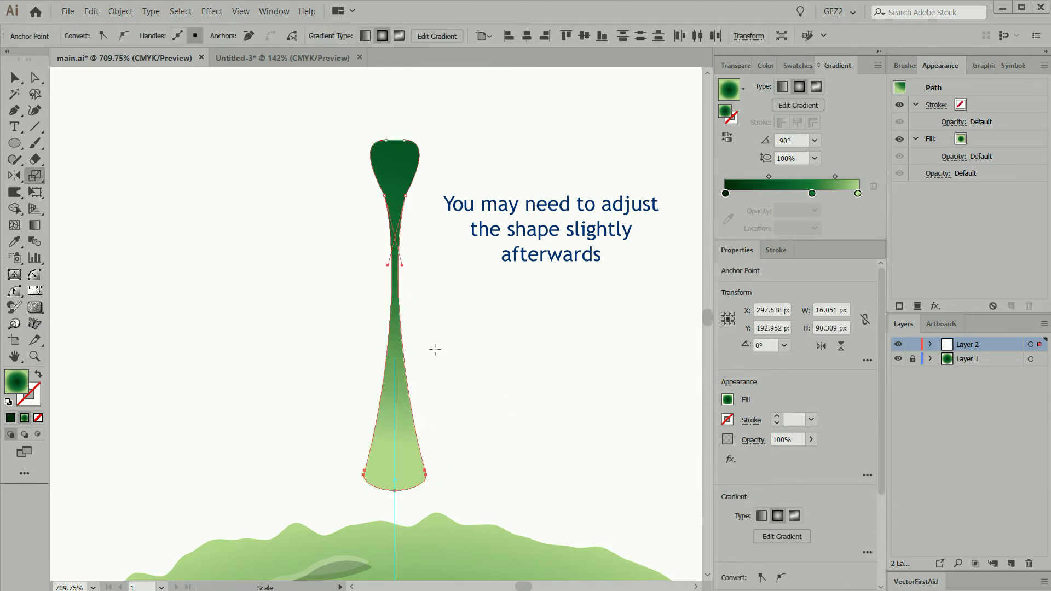
Pull the curves on both sides of the stalk outward to thicken its slender middle section
{"action": "key", "text": "a"}
{"action": "left_click", "coordinate": [408, 312]}
{"action": "left_click_drag", "start_coordinate": [398, 292], "coordinate": [386, 293]}
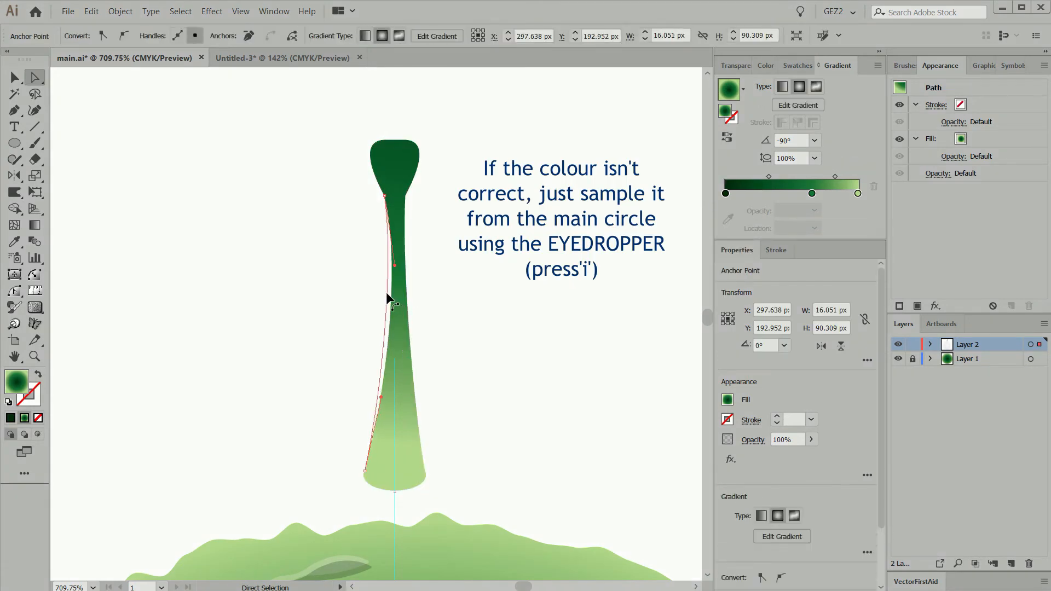
{"action": "left_click", "coordinate": [416, 301]}
{"action": "left_click", "coordinate": [391, 352]}
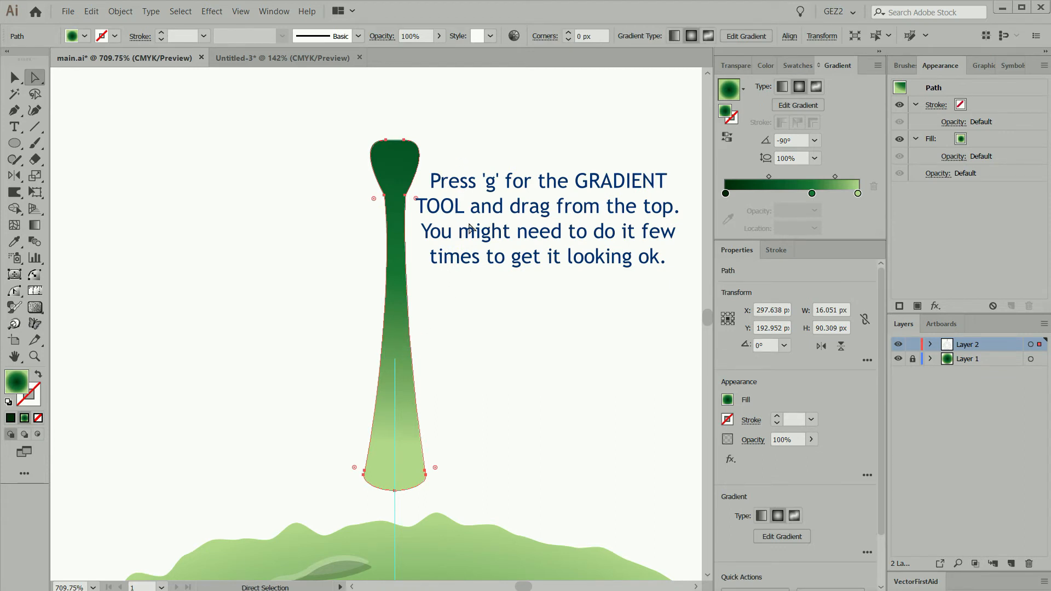
{"action": "left_click", "coordinate": [460, 238]}
Constrain the stalk's proportions and set its height to 120 px
{"action": "key", "text": "v"}
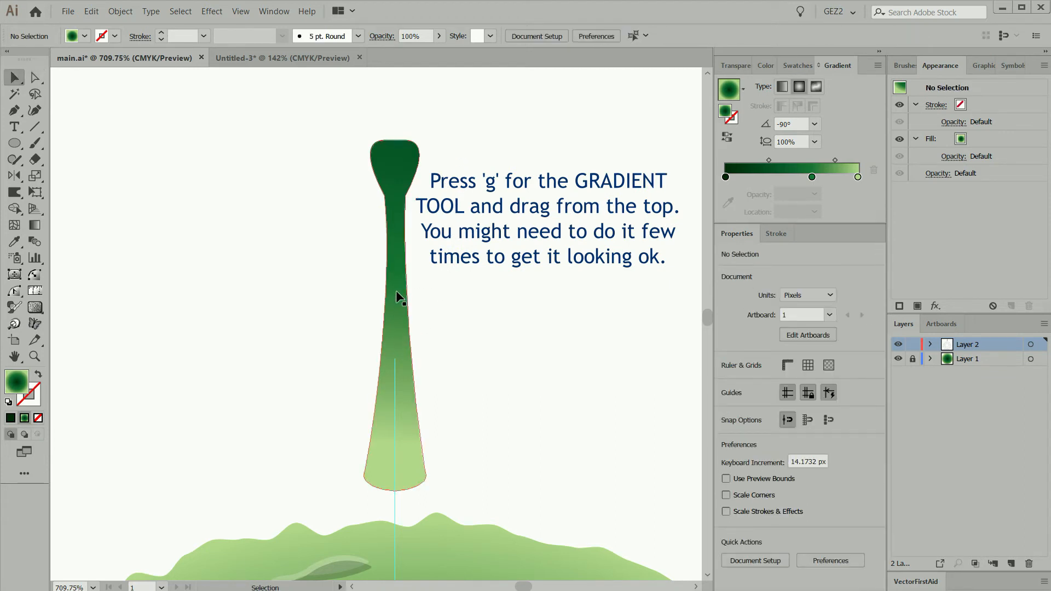
{"action": "left_click", "coordinate": [396, 293]}
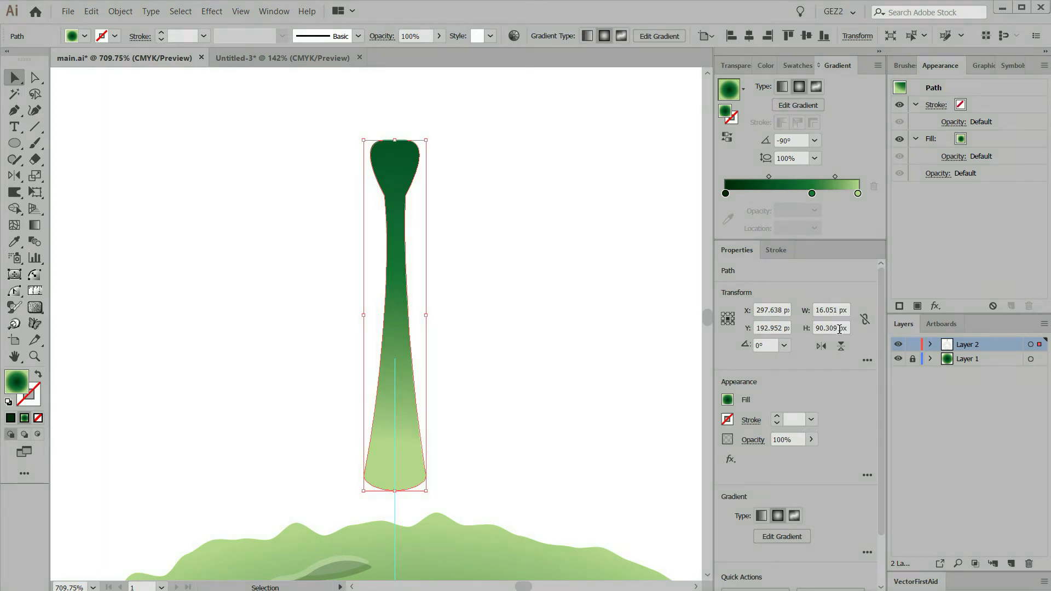
{"action": "left_click", "coordinate": [864, 319]}
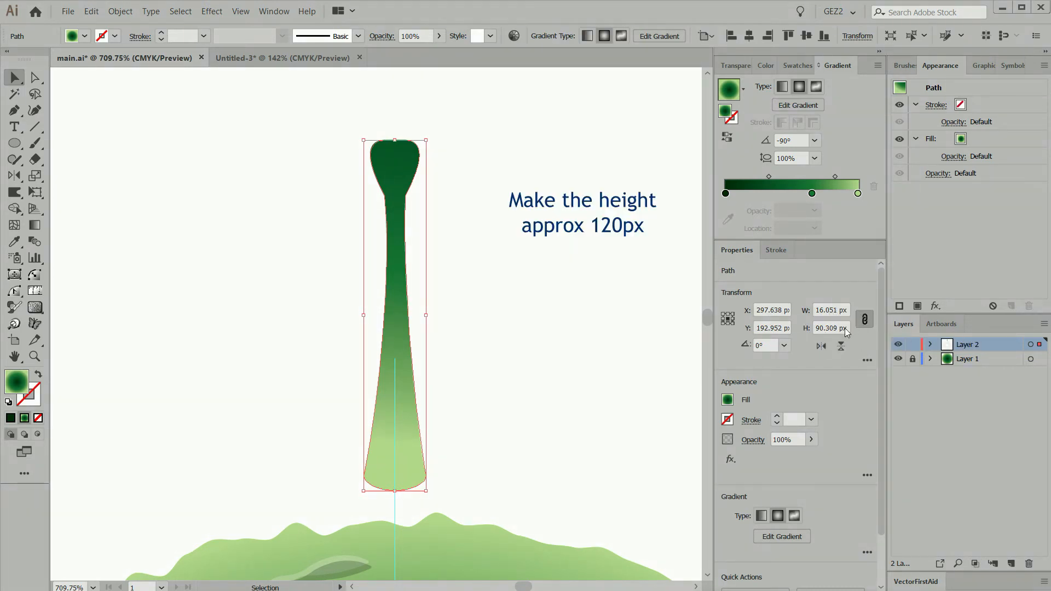
{"action": "left_click", "coordinate": [835, 327]}
{"action": "type", "text": "1"}
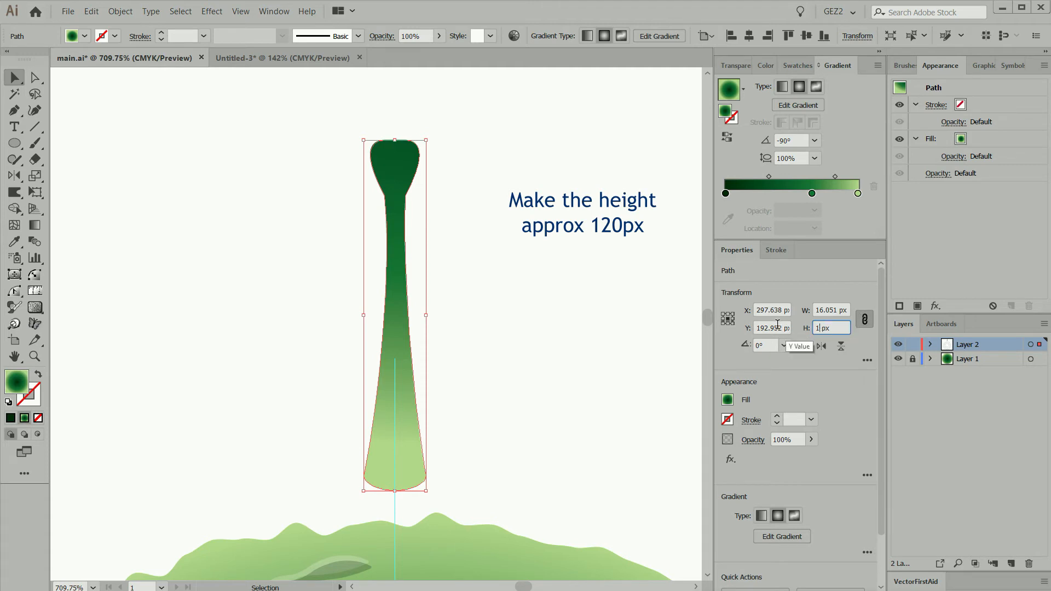
{"action": "type", "text": "20"}
{"action": "key", "text": "Return"}
Move the stalk up clear of the circle's edge and place a copy of it to the right
{"action": "left_click", "coordinate": [359, 363], "text": "ctrl+alt"}
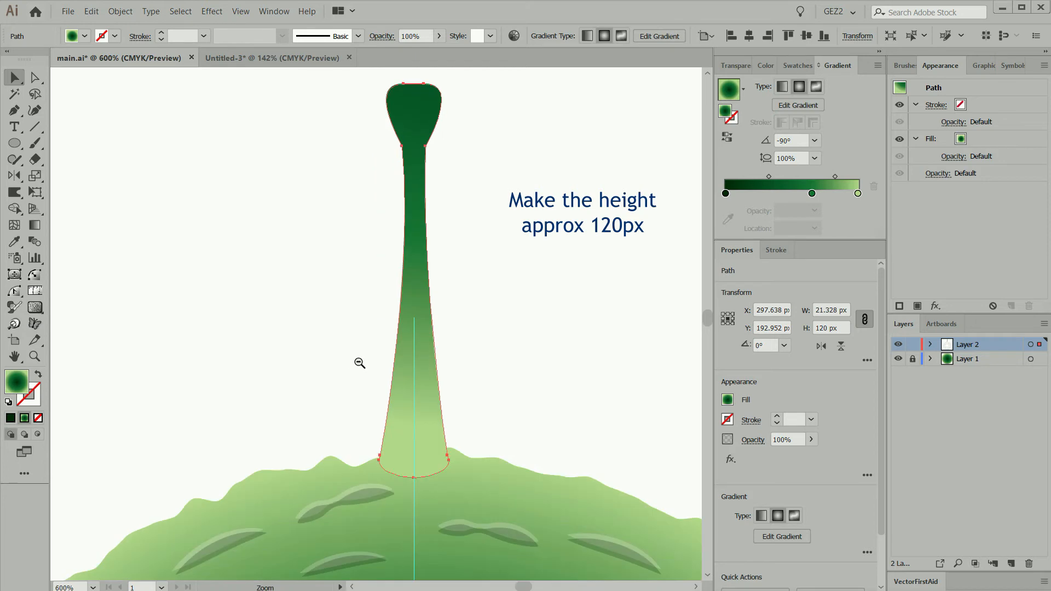
{"action": "left_click", "coordinate": [368, 361], "text": "ctrl+alt"}
{"action": "left_click", "coordinate": [379, 363], "text": "ctrl+alt"}
{"action": "left_click", "coordinate": [381, 361], "text": "ctrl+alt"}
{"action": "left_click", "coordinate": [485, 301]}
{"action": "left_click_drag", "start_coordinate": [303, 179], "coordinate": [465, 329]}
{"action": "left_click_drag", "start_coordinate": [335, 361], "coordinate": [439, 350]}
Scale the copy vertically from its base to about 73 px high and readjust its gradient from dark head to light base
{"action": "key", "text": "s"}
{"action": "left_click", "coordinate": [438, 402]}
{"action": "left_click_drag", "start_coordinate": [499, 98], "coordinate": [465, 257]}
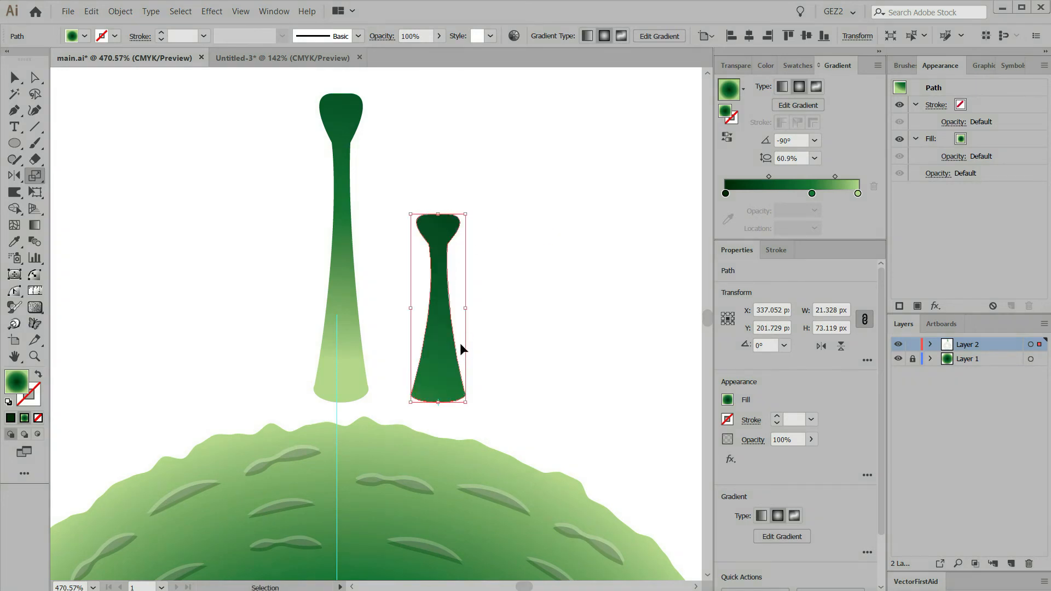
{"action": "left_click", "coordinate": [484, 347], "text": "ctrl"}
{"action": "left_click", "coordinate": [443, 360], "text": "ctrl"}
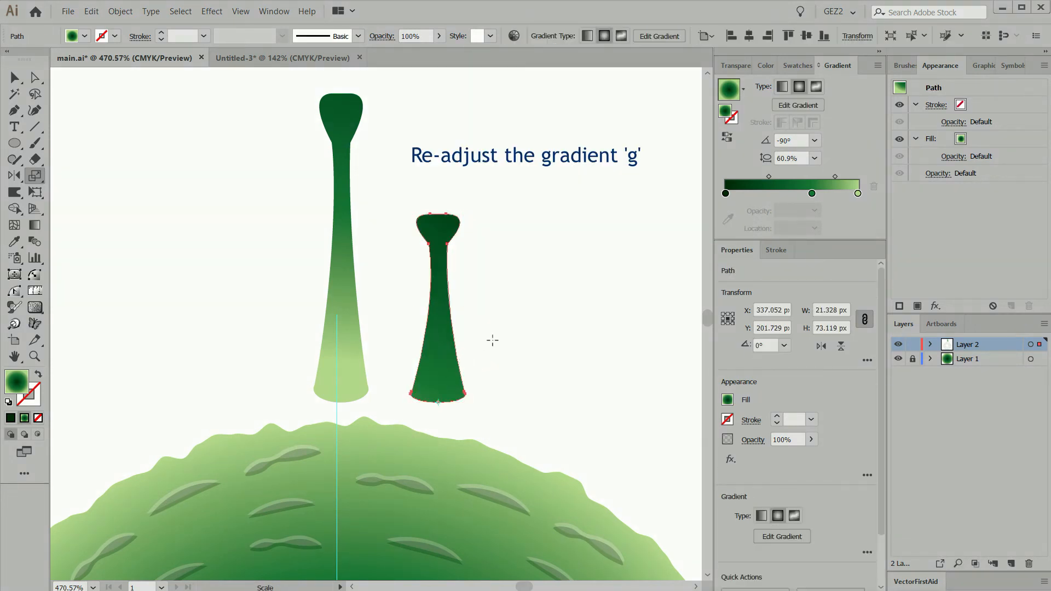
{"action": "key", "text": "g"}
Duplicate the shorter stalk to the right and scale the new copy vertically from its base to about 46 px high
{"action": "left_click_drag", "start_coordinate": [483, 337], "coordinate": [527, 389]}
{"action": "key", "text": "s"}
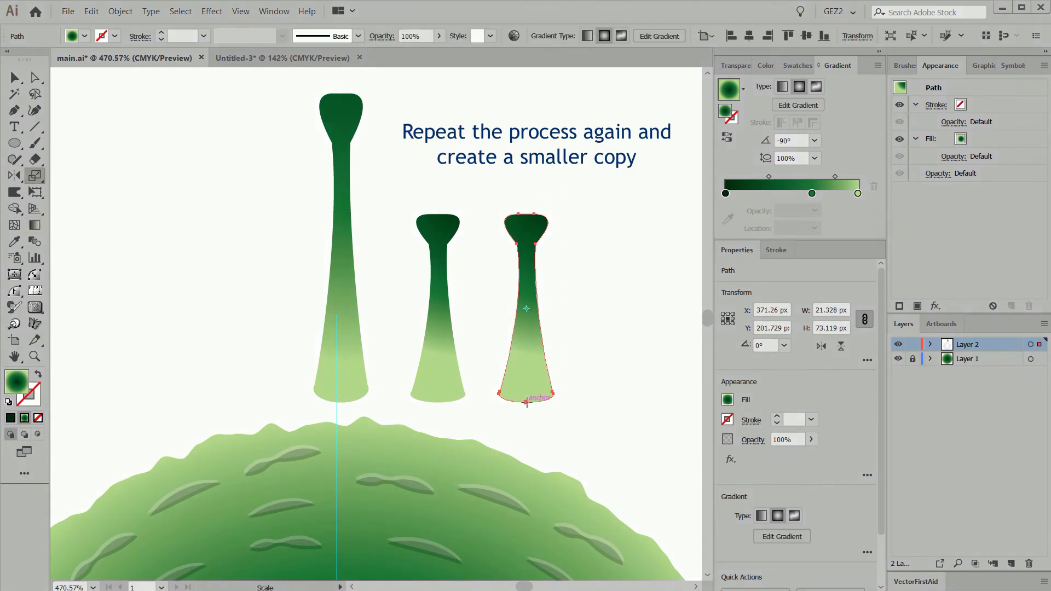
{"action": "left_click", "coordinate": [526, 402]}
{"action": "left_click_drag", "start_coordinate": [529, 185], "coordinate": [539, 268]}
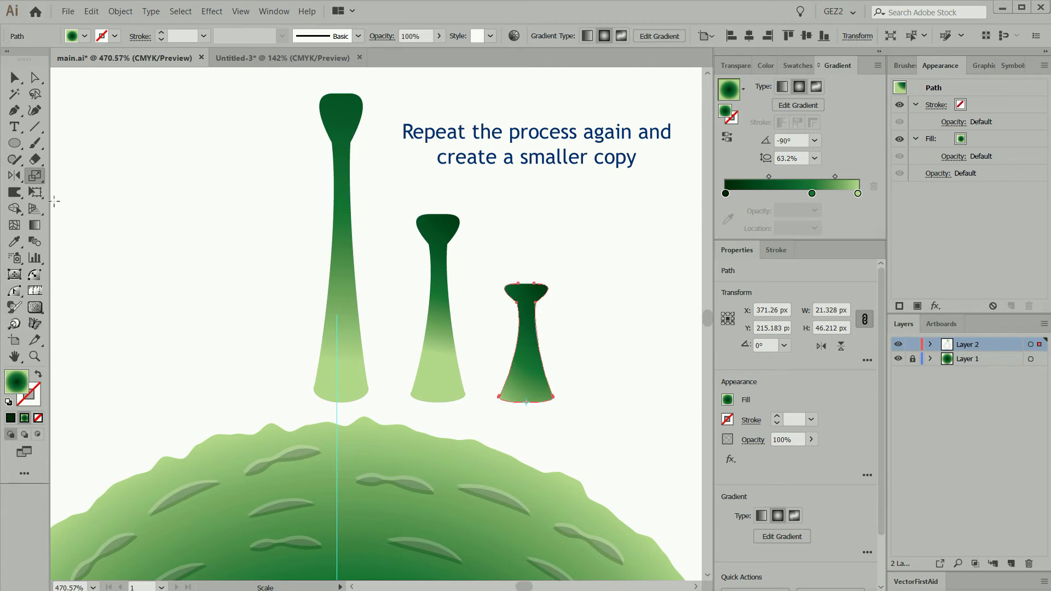
Readjust the gradient on the smallest stalk so it runs from a dark green head to a light green base
{"action": "left_click", "coordinate": [38, 226]}
{"action": "left_click", "coordinate": [500, 265]}
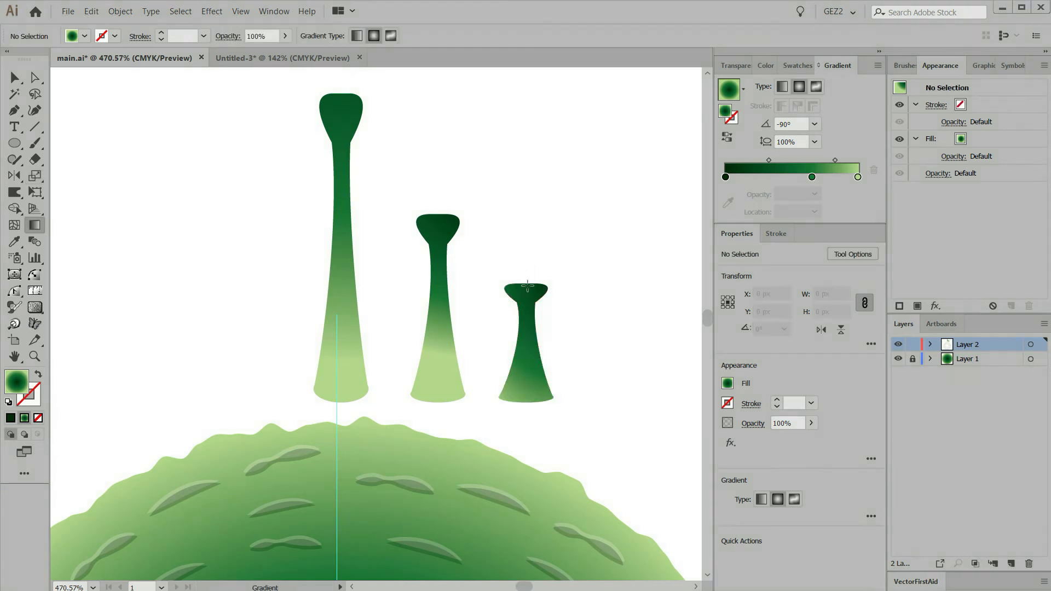
{"action": "left_click", "coordinate": [519, 339]}
{"action": "left_click_drag", "start_coordinate": [533, 272], "coordinate": [435, 405]}
Move the bottom anchor points of the two shorter stalks slightly down to round their bases, and clear the selection
{"action": "key", "text": "v"}
{"action": "left_click", "coordinate": [584, 441]}
{"action": "key", "text": "a"}
{"action": "left_click", "coordinate": [525, 403]}
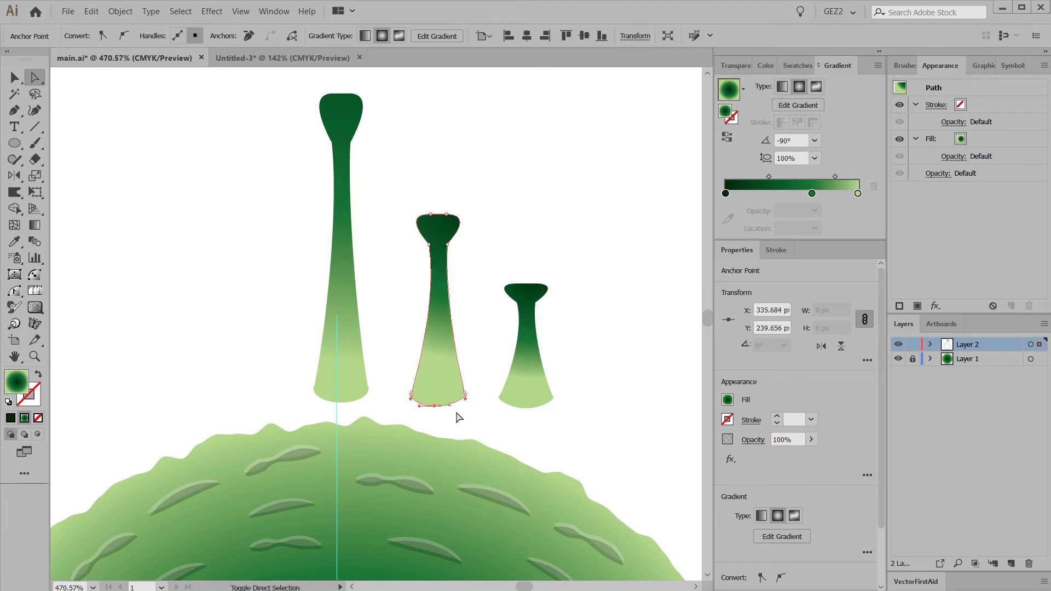
{"action": "left_click", "coordinate": [457, 418], "text": "ctrl"}
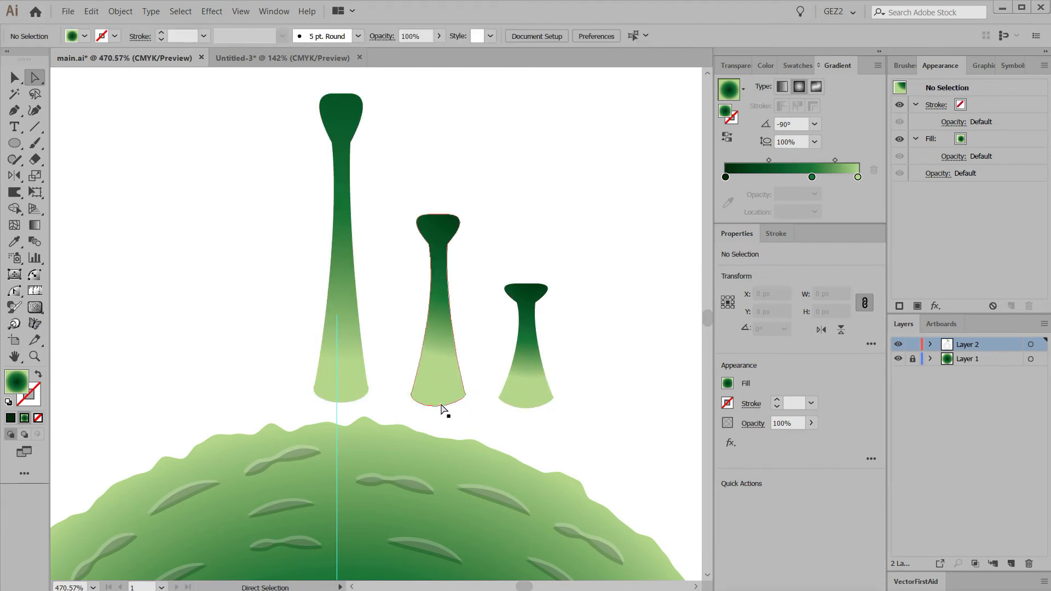
{"action": "left_click_drag", "start_coordinate": [347, 418], "coordinate": [389, 307]}
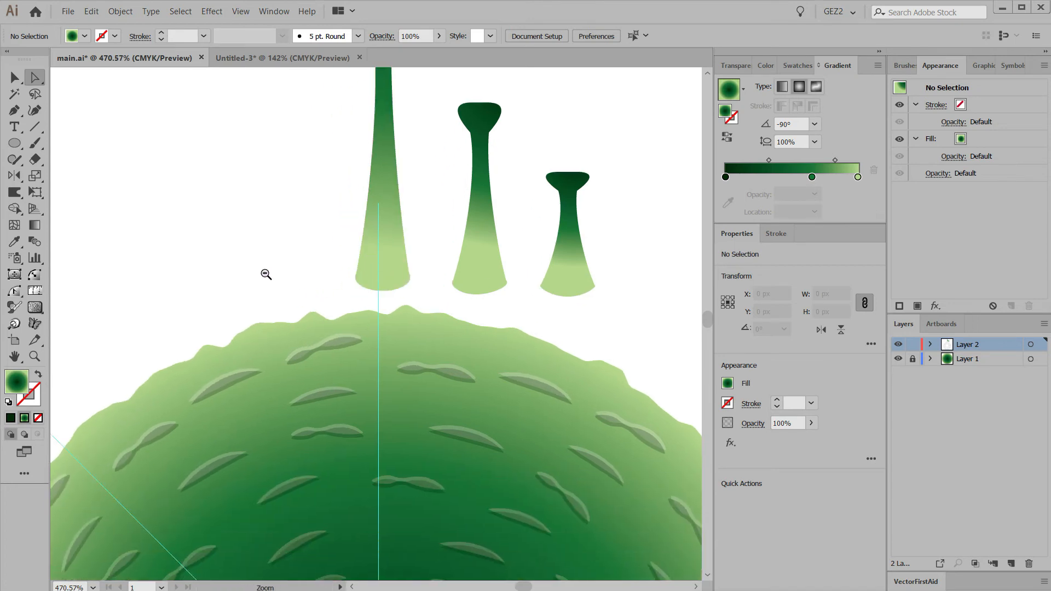
{"action": "key", "text": "ctrl+0"}
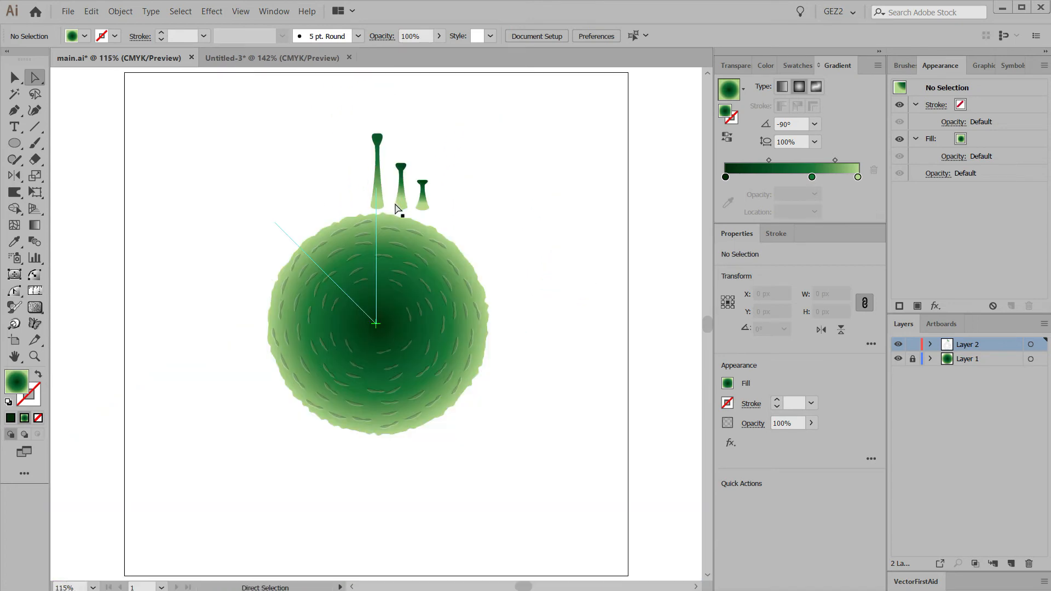
Move the two shorter stalks clear of the circle to its upper right and place the tallest stalk on the circle's top edge
{"action": "left_click_drag", "start_coordinate": [401, 196], "coordinate": [467, 134]}
{"action": "left_click", "coordinate": [386, 189]}
{"action": "left_click_drag", "start_coordinate": [376, 200], "coordinate": [383, 210]}
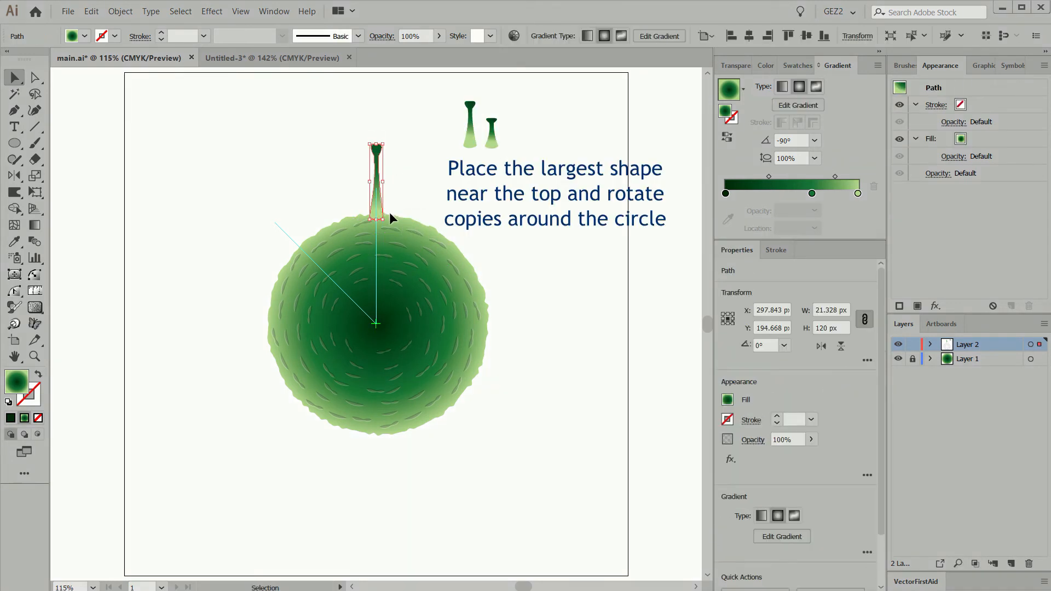
Make a copy of the tallest stalk rotated 45° around the circle's center
{"action": "key", "text": "r"}
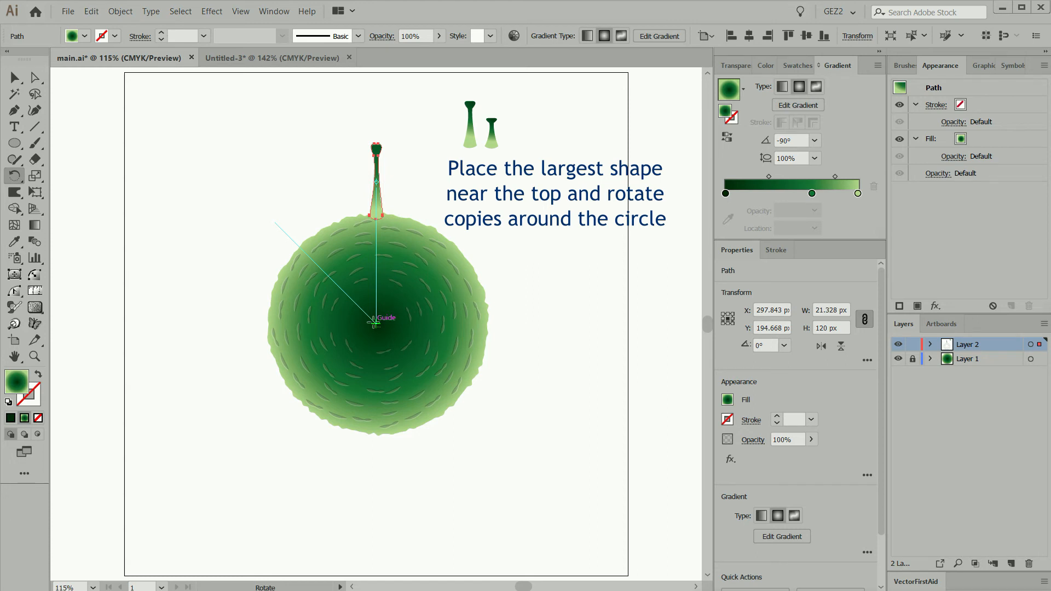
{"action": "left_click", "coordinate": [376, 323], "text": "alt"}
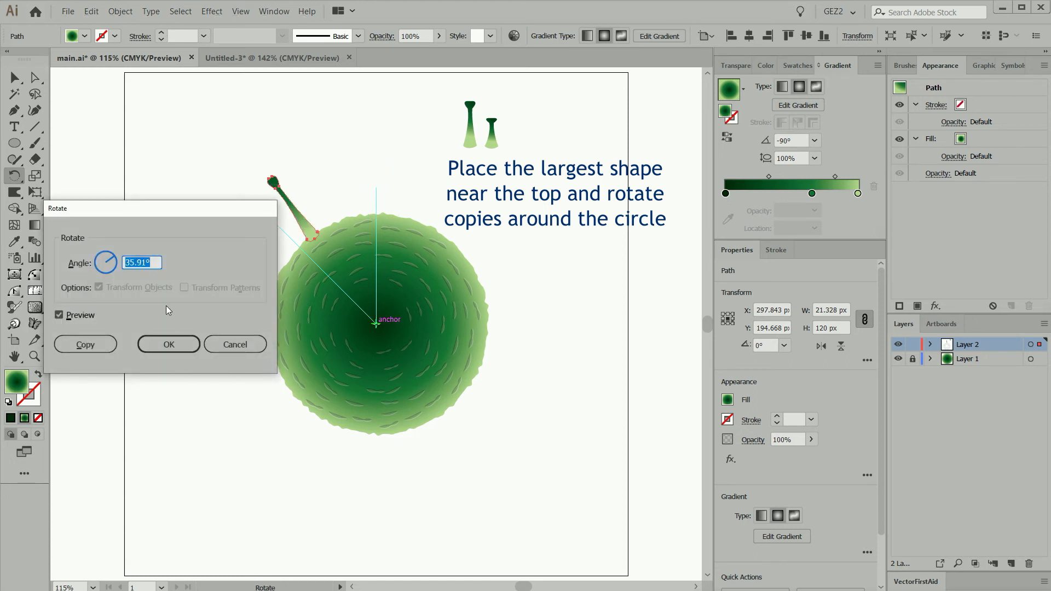
{"action": "type", "text": "45"}
{"action": "left_click", "coordinate": [105, 344]}
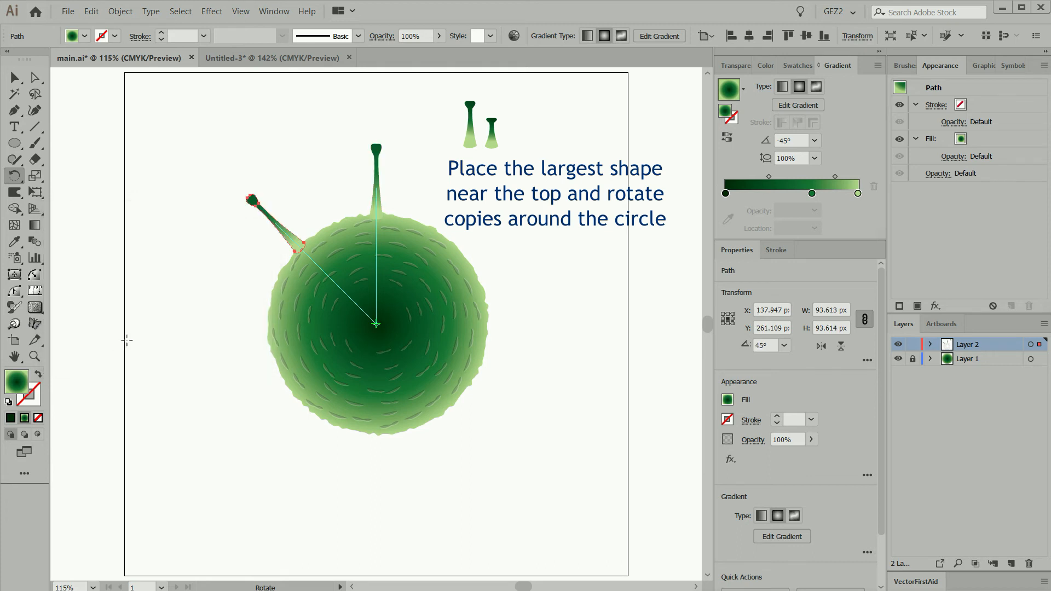
Repeat the 45° rotated copy until eight tall stalks ring the circle, and clear the selection
{"action": "key", "text": "ctrl+d"}
{"action": "key", "text": "ctrl+d"}
{"action": "key", "text": "ctrl+d"}
{"action": "key", "text": "ctrl+d"}
{"action": "key", "text": "ctrl+d"}
{"action": "key", "text": "ctrl+d"}
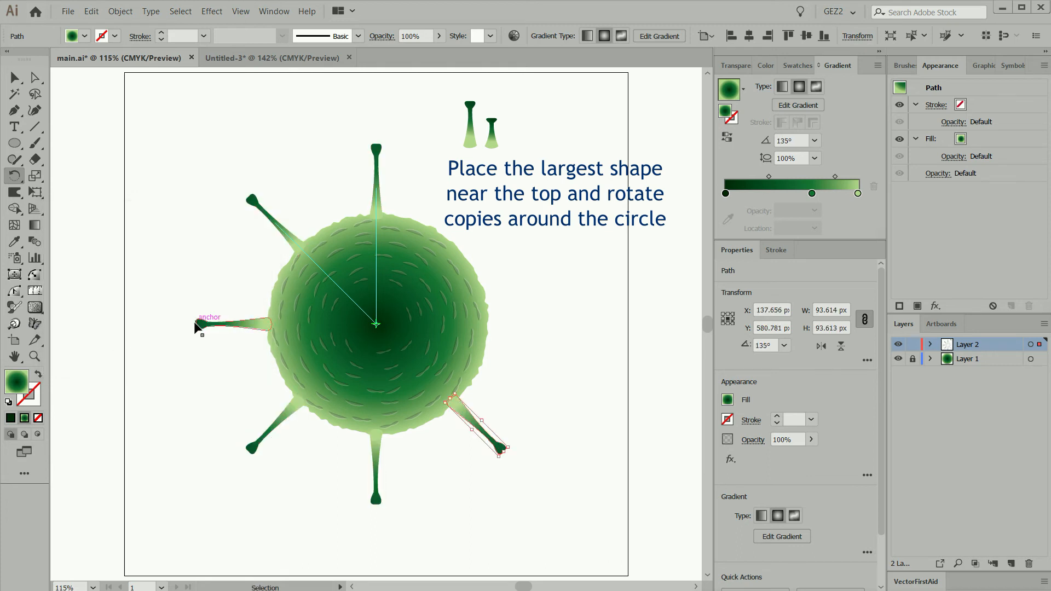
{"action": "key", "text": "ctrl+shift+a"}
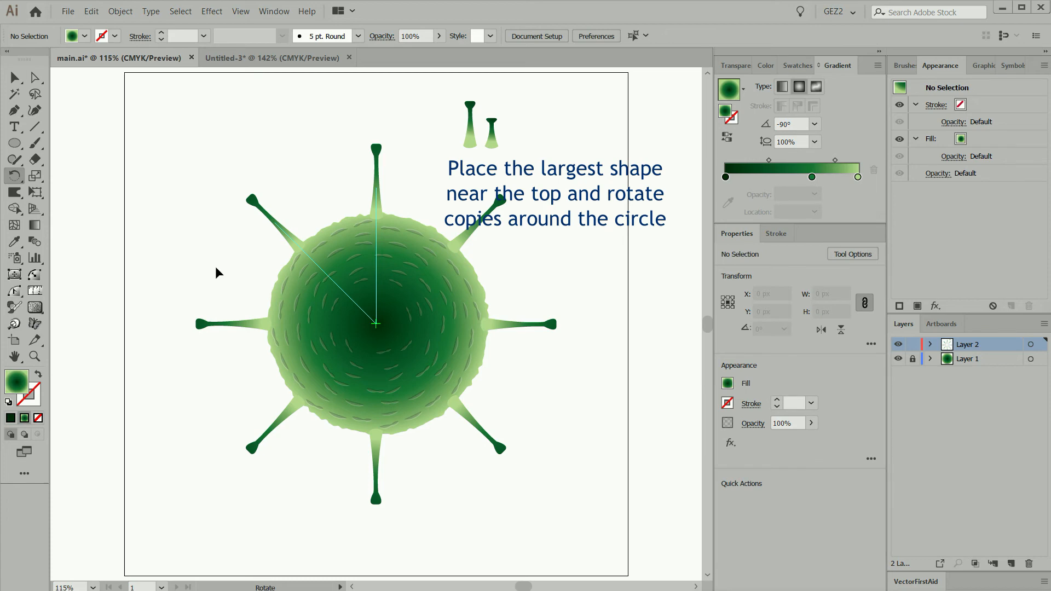
Nudge the seven tall stalks other than the top one slightly inward by uneven amounts for a more organic look
{"action": "key", "text": "v"}
{"action": "left_click_drag", "start_coordinate": [307, 244], "coordinate": [318, 245]}
{"action": "left_click_drag", "start_coordinate": [264, 323], "coordinate": [275, 317]}
{"action": "left_click_drag", "start_coordinate": [290, 403], "coordinate": [292, 392]}
{"action": "left_click_drag", "start_coordinate": [376, 437], "coordinate": [387, 432]}
{"action": "left_click_drag", "start_coordinate": [465, 423], "coordinate": [458, 419]}
{"action": "left_click_drag", "start_coordinate": [502, 331], "coordinate": [494, 338]}
{"action": "left_click_drag", "start_coordinate": [468, 235], "coordinate": [464, 245]}
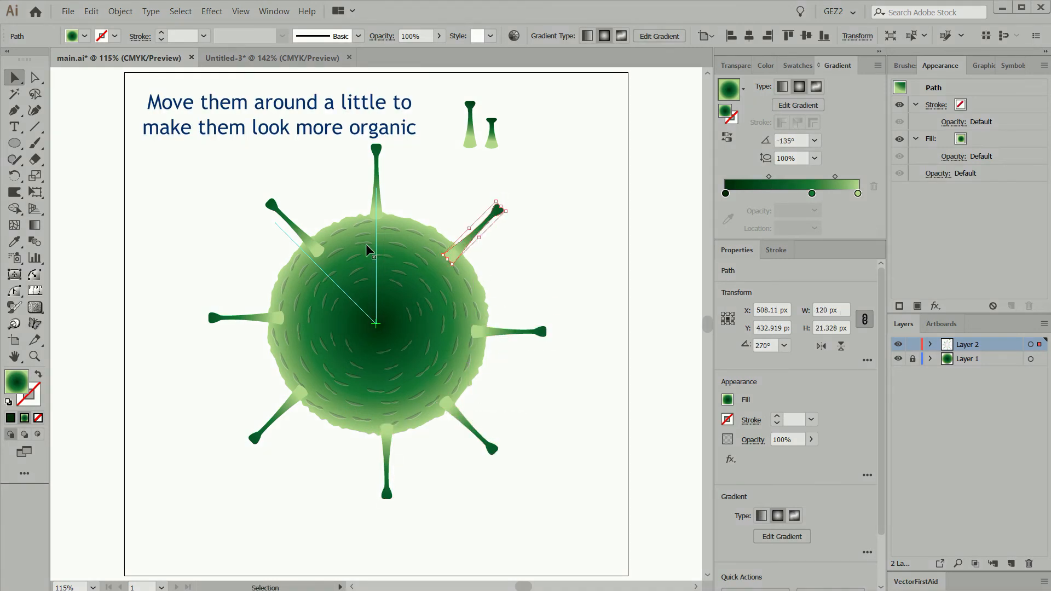
Shift the upper-left, left, lower-right and upper-right tall stalks a little further to make their spacing irregular
{"action": "left_click_drag", "start_coordinate": [307, 240], "coordinate": [326, 230]}
{"action": "left_click_drag", "start_coordinate": [270, 318], "coordinate": [276, 301]}
{"action": "left_click_drag", "start_coordinate": [460, 419], "coordinate": [459, 410]}
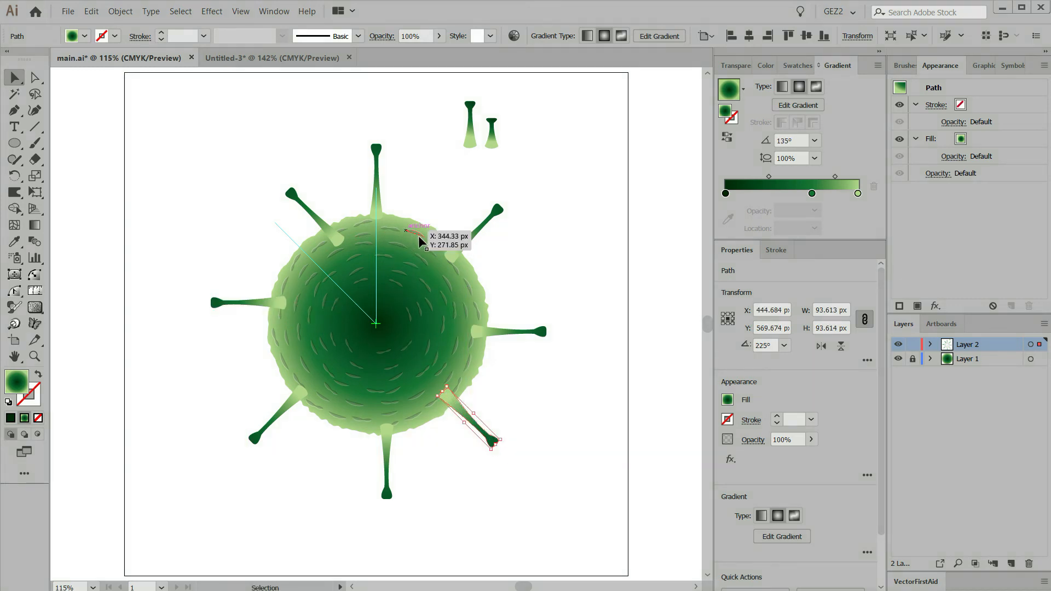
{"action": "mouse_move", "coordinate": [453, 251]}
{"action": "left_mouse_down"}
{"action": "mouse_move", "coordinate": [436, 263]}
{"action": "mouse_move", "coordinate": [439, 244]}
{"action": "left_mouse_up"}
Place copies of the medium-height stalk inside the circle between the tall ones, rotating each to point outward
{"action": "left_click_drag", "start_coordinate": [469, 147], "coordinate": [469, 299]}
{"action": "key", "text": "r"}
{"action": "left_click_drag", "start_coordinate": [535, 284], "coordinate": [510, 273]}
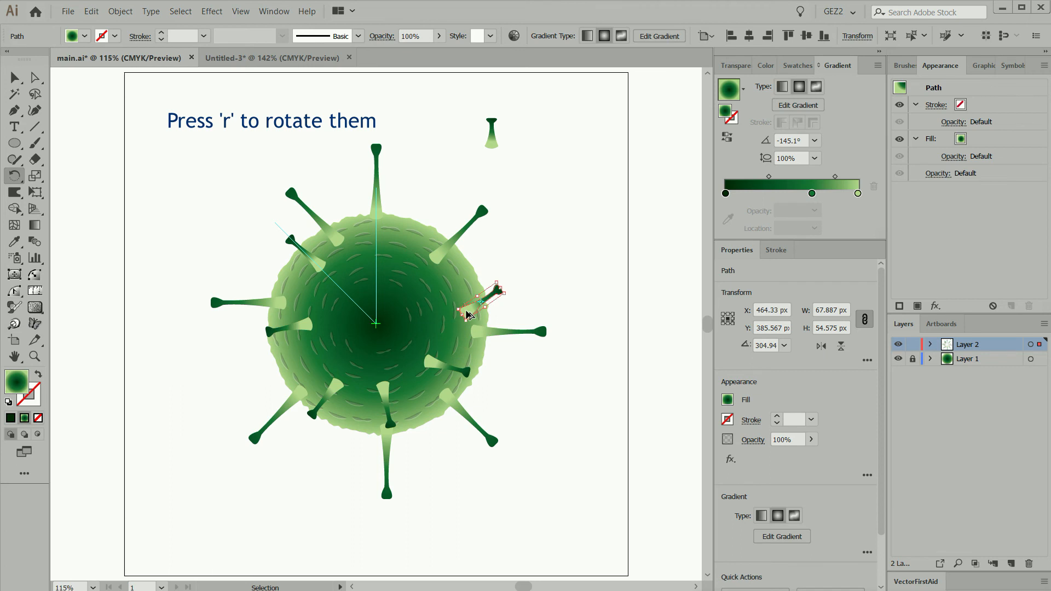
Move the right-hand medium stalk slightly up and position another rotated medium stalk near the circle's top, right of center
{"action": "left_click_drag", "start_coordinate": [466, 310], "coordinate": [467, 291]}
{"action": "left_click", "coordinate": [517, 290], "text": "ctrl"}
{"action": "left_click_drag", "start_coordinate": [414, 269], "coordinate": [390, 264]}
{"action": "left_click_drag", "start_coordinate": [436, 225], "coordinate": [417, 213]}
{"action": "left_click_drag", "start_coordinate": [398, 266], "coordinate": [412, 254]}
{"action": "left_click", "coordinate": [433, 218], "text": "ctrl"}
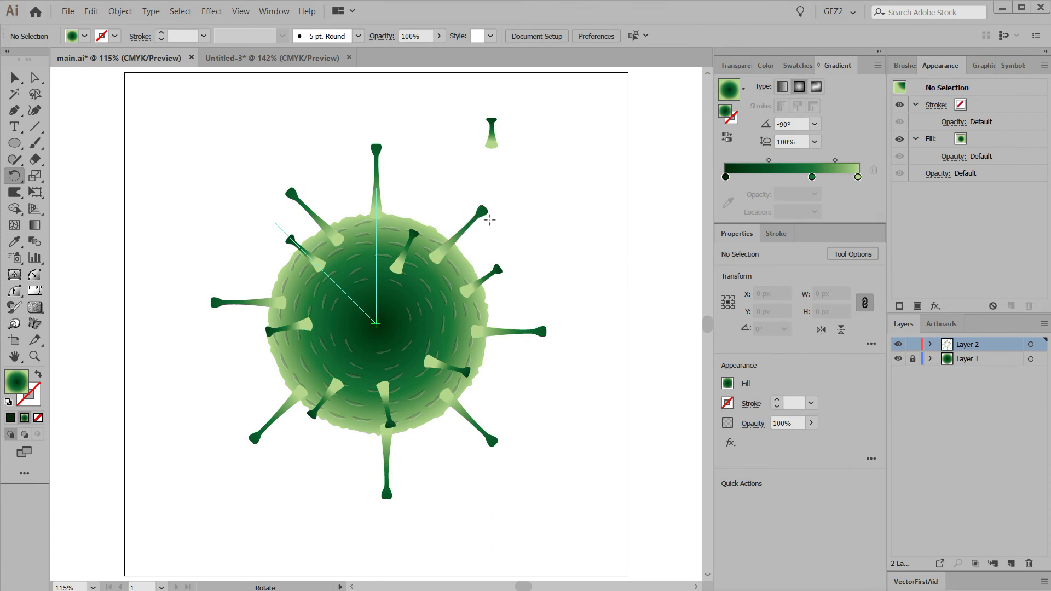
Place four copies of the smallest stalk around the circle's center, rotating each to point outward
{"action": "key", "text": "v"}
{"action": "left_click_drag", "start_coordinate": [495, 145], "coordinate": [384, 305]}
{"action": "key", "text": "r"}
{"action": "left_click", "coordinate": [367, 321], "text": "ctrl"}
{"action": "left_click_drag", "start_coordinate": [399, 344], "coordinate": [432, 296]}
Shift the medium stalk near the top slightly outward, nudge the top tall stalk slightly down, and clear the selection
{"action": "left_click_drag", "start_coordinate": [445, 283], "coordinate": [397, 252]}
{"action": "left_click_drag", "start_coordinate": [376, 205], "coordinate": [378, 211]}
{"action": "left_click", "coordinate": [353, 280], "text": "ctrl"}
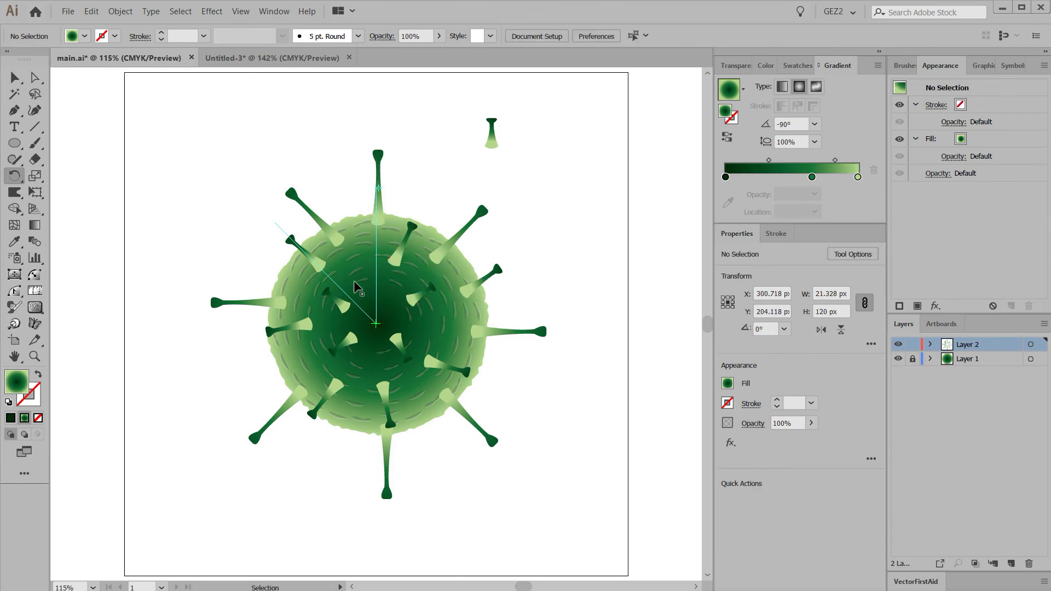
With Layer 1 unlocked, duplicate the upper-left medium stalk outward past the circle's edge and cut the duplicate
{"action": "left_click", "coordinate": [320, 267], "text": "ctrl"}
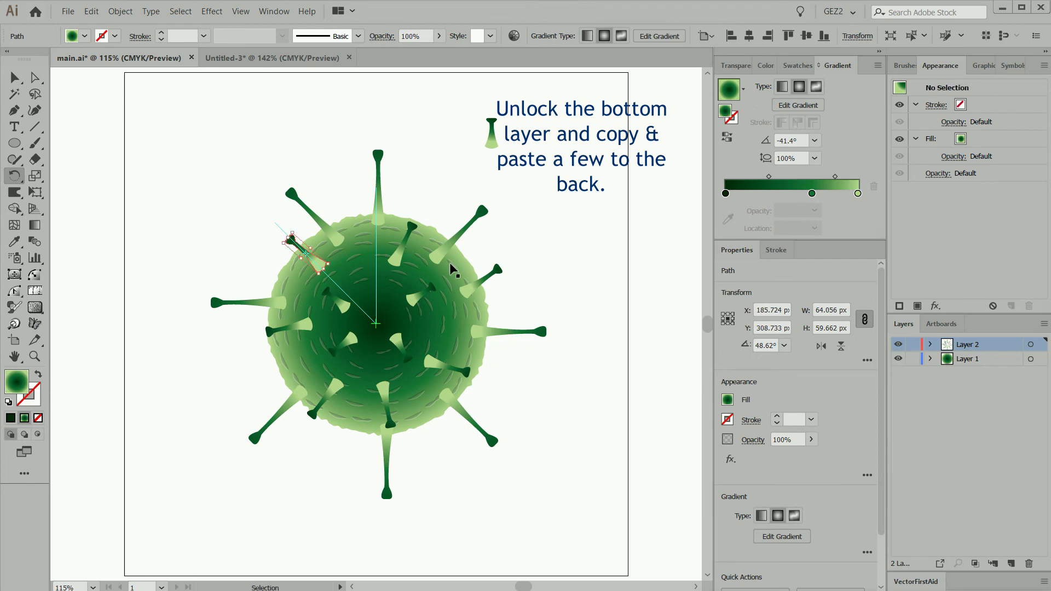
{"action": "key", "text": "ctrl+shift+a"}
{"action": "left_click_drag", "start_coordinate": [313, 260], "coordinate": [288, 254]}
{"action": "left_click", "coordinate": [91, 11]}
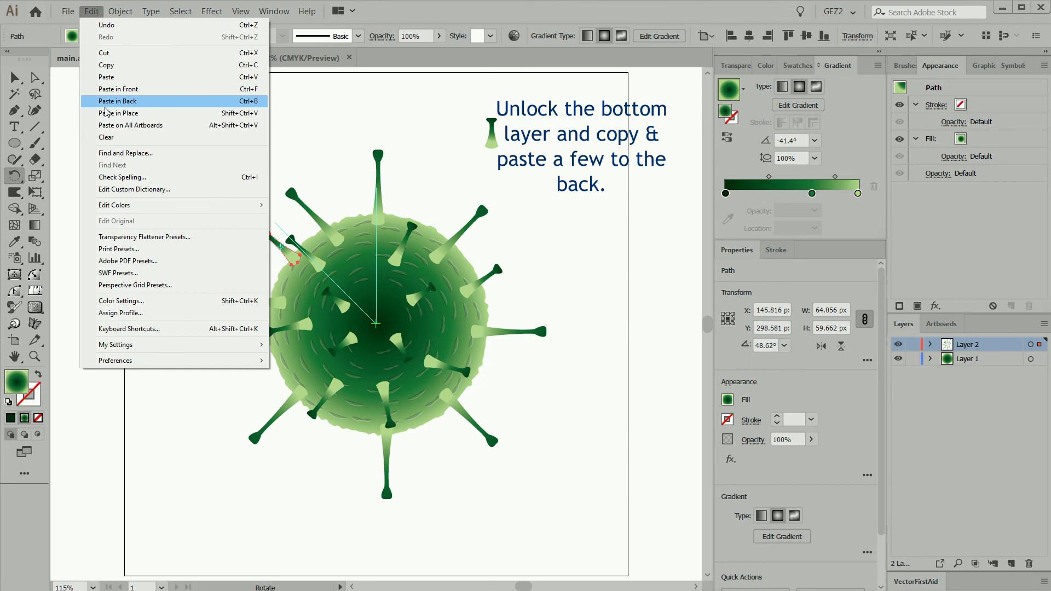
{"action": "left_click", "coordinate": [105, 53]}
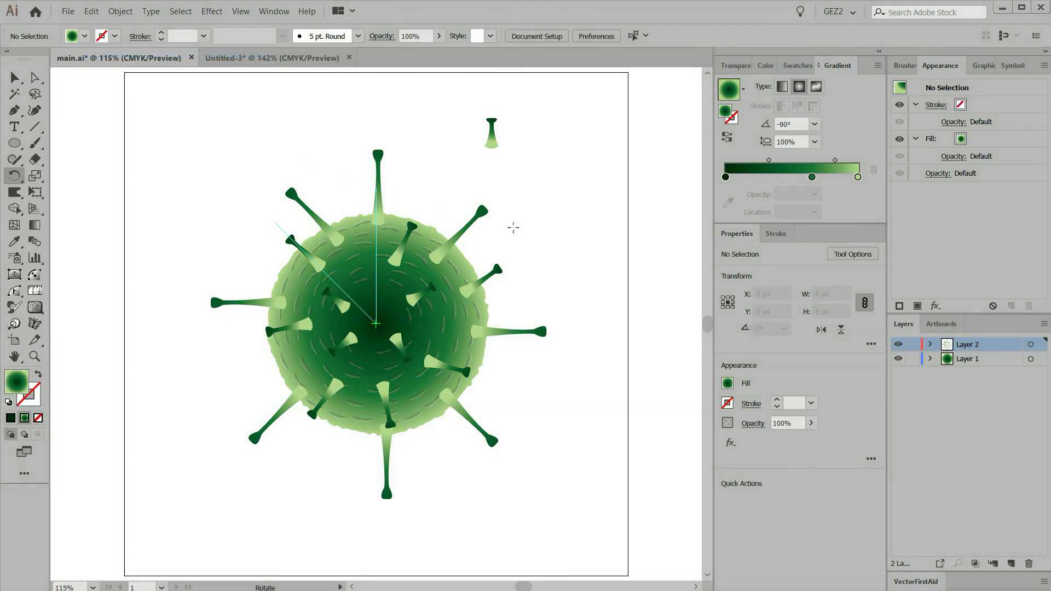
Paste the cut stalk in back on Layer 1 so it sits behind the circle, and clear the selection
{"action": "left_click", "coordinate": [974, 359]}
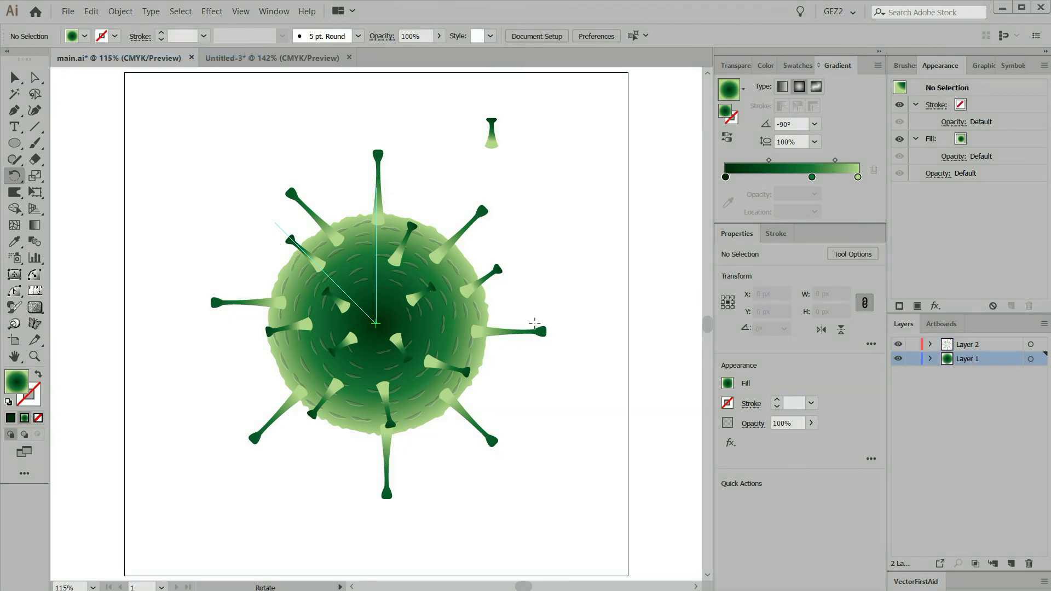
{"action": "left_click", "coordinate": [91, 12]}
{"action": "left_click", "coordinate": [117, 101]}
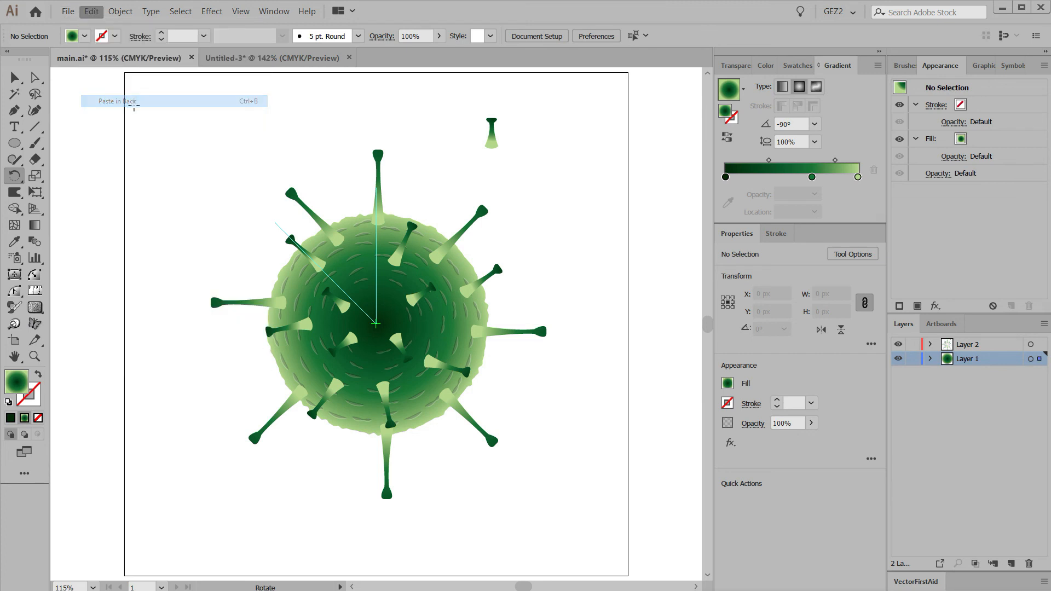
{"action": "key", "text": "v"}
{"action": "left_click", "coordinate": [245, 265]}
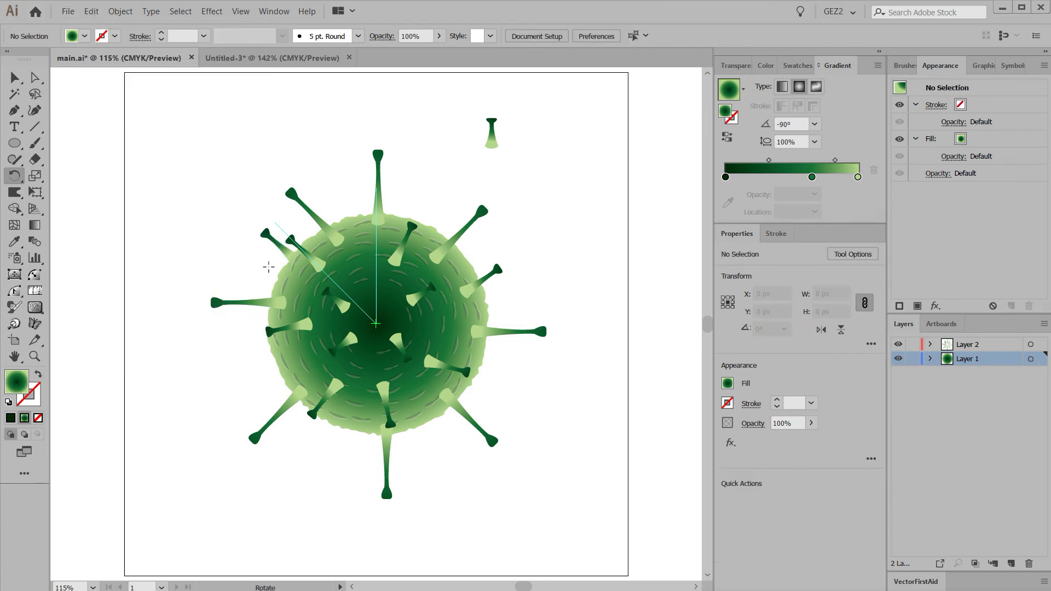
Duplicate the stalk behind the circle to the lower-right, bottom and upper-right edges, rotating each copy to point outward
{"action": "left_click_drag", "start_coordinate": [279, 257], "coordinate": [472, 379]}
{"action": "key", "text": "r"}
{"action": "left_click_drag", "start_coordinate": [508, 395], "coordinate": [447, 240]}
{"action": "left_click_drag", "start_coordinate": [447, 241], "coordinate": [441, 210]}
{"action": "left_click", "coordinate": [436, 201], "text": "ctrl"}
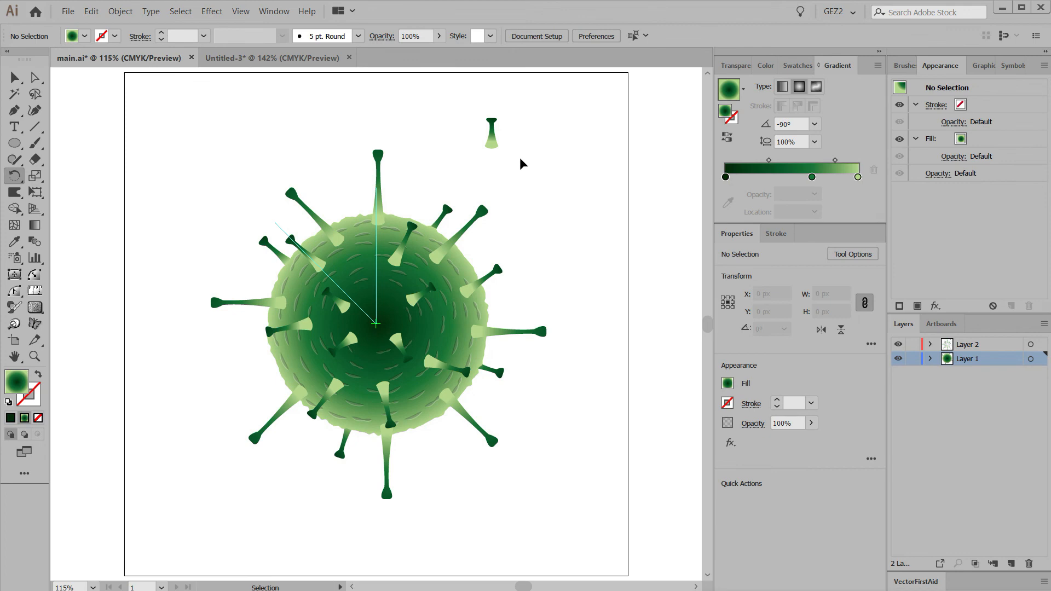
Delete the spare small stalk outside the circle and clear all guides
{"action": "left_click_drag", "start_coordinate": [520, 159], "coordinate": [447, 121]}
{"action": "key", "text": "Delete"}
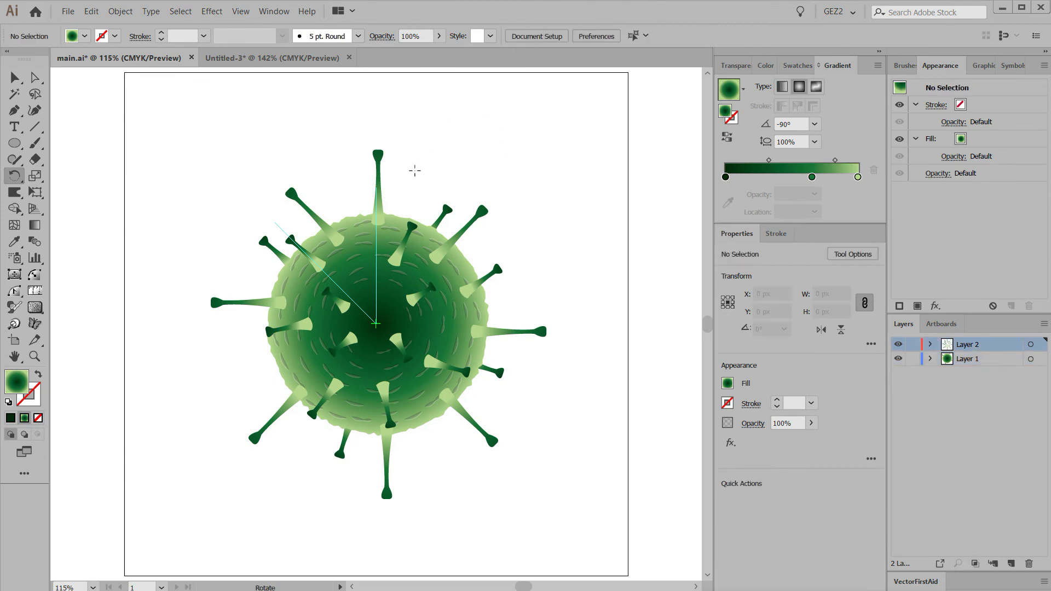
{"action": "left_click", "coordinate": [242, 12]}
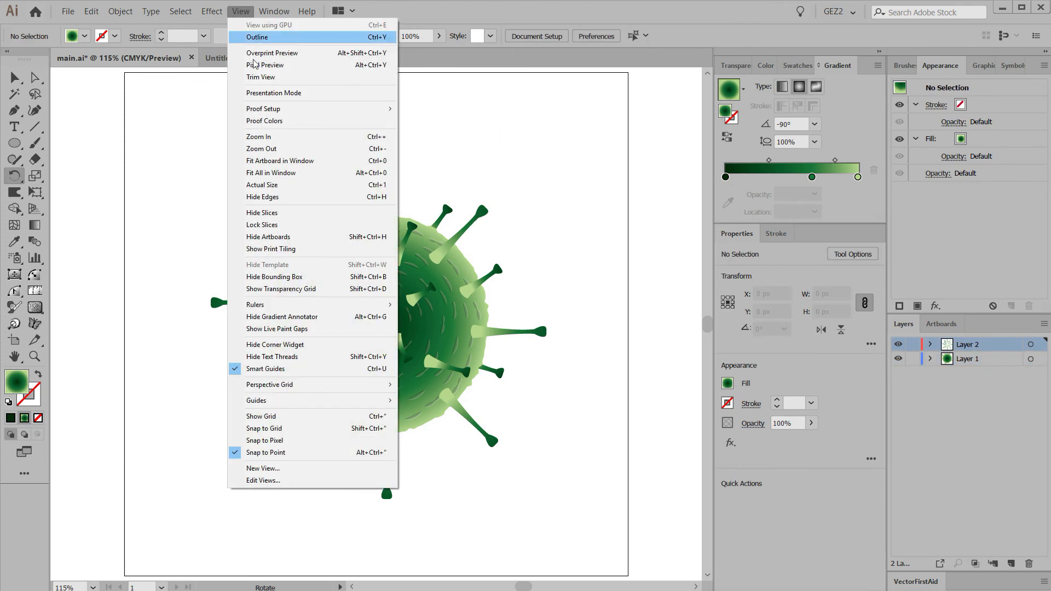
{"action": "mouse_move", "coordinate": [289, 403]}
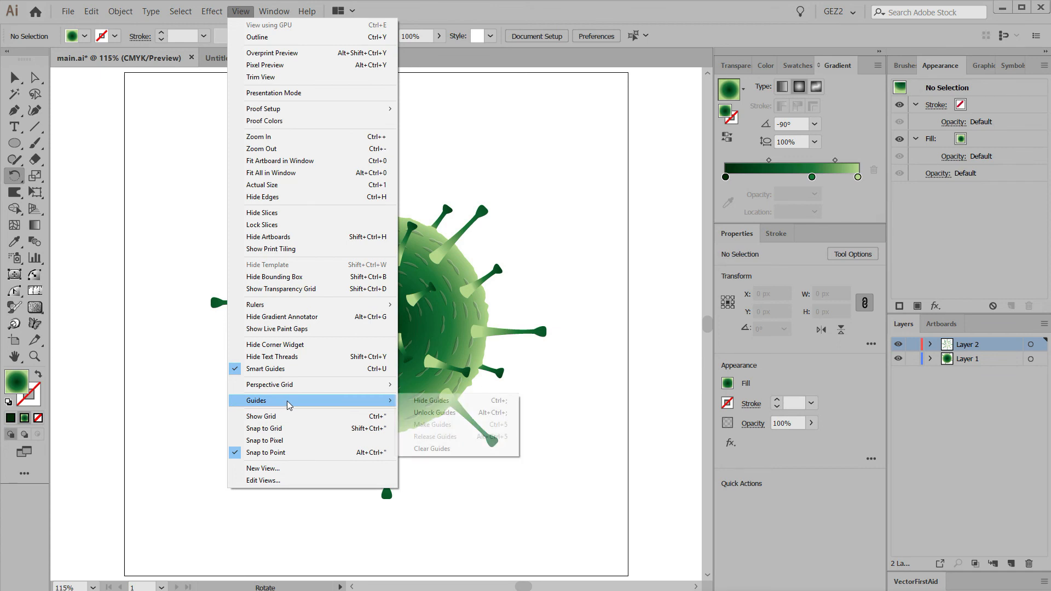
{"action": "left_click", "coordinate": [432, 449]}
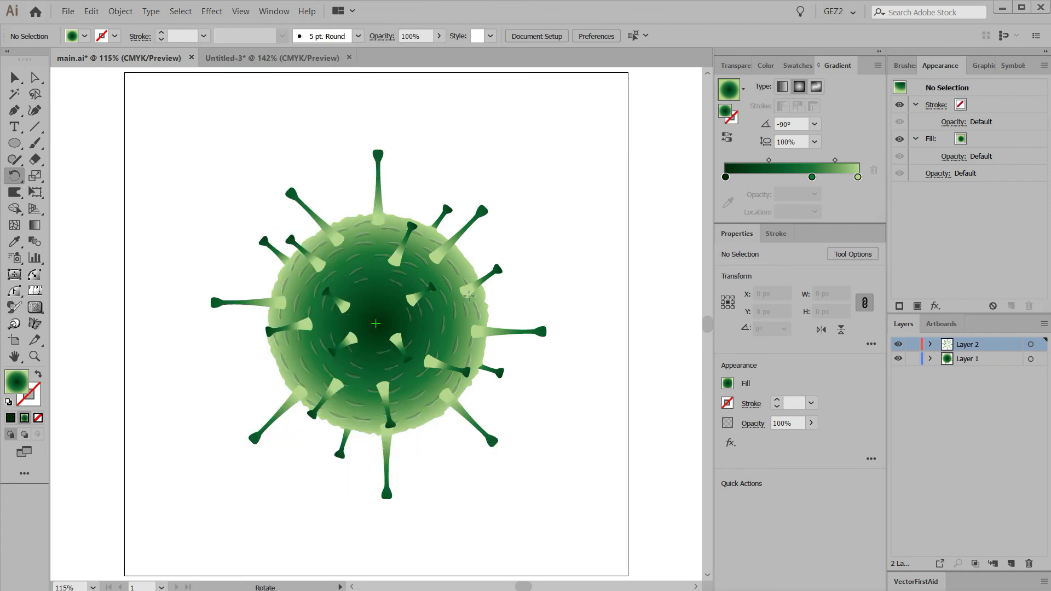
Copy the whole red prohibition sign from the Untitled-3 document and close that document without saving
{"action": "left_click", "coordinate": [244, 58]}
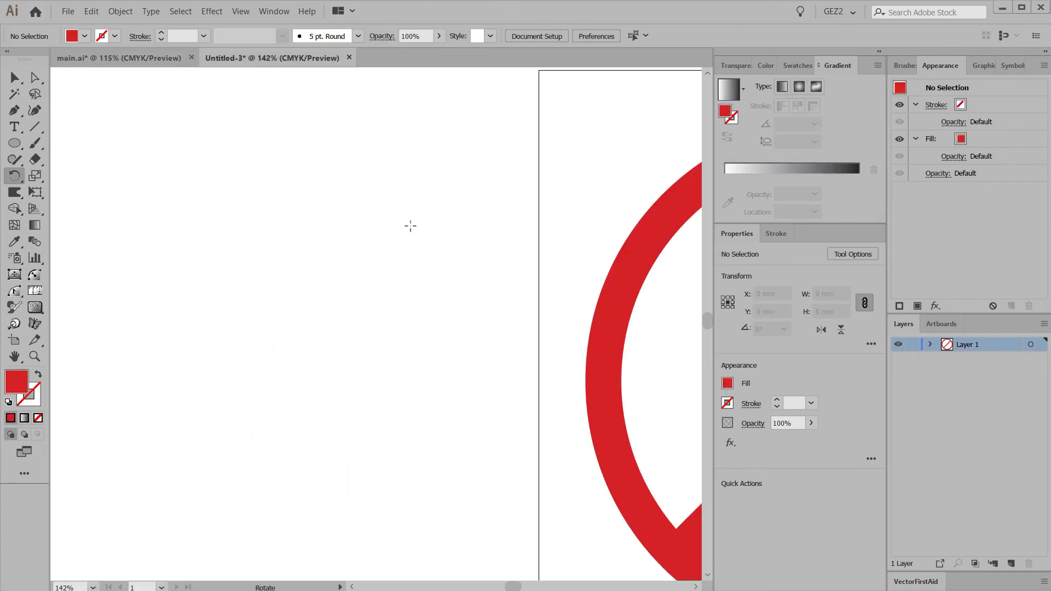
{"action": "left_click_drag", "start_coordinate": [497, 316], "coordinate": [336, 287]}
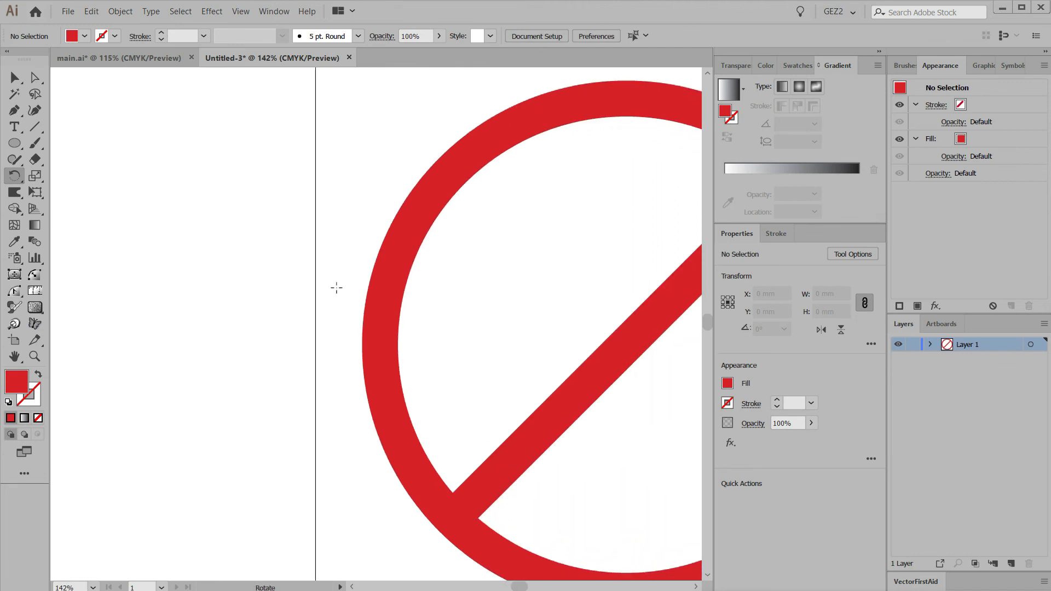
{"action": "key", "text": "ctrl+a"}
{"action": "key", "text": "ctrl+w"}
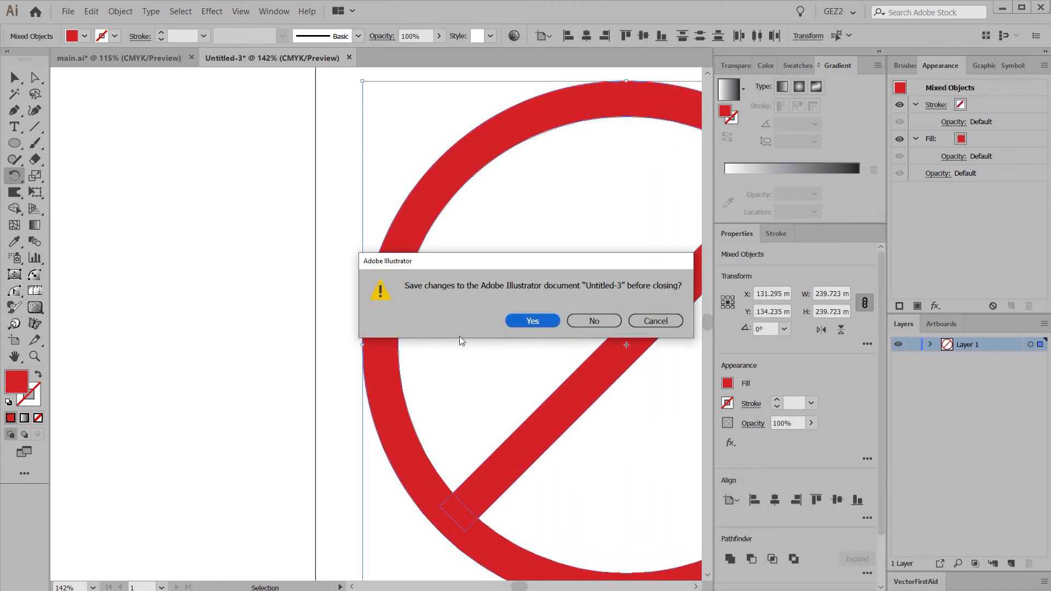
{"action": "left_click", "coordinate": [595, 321]}
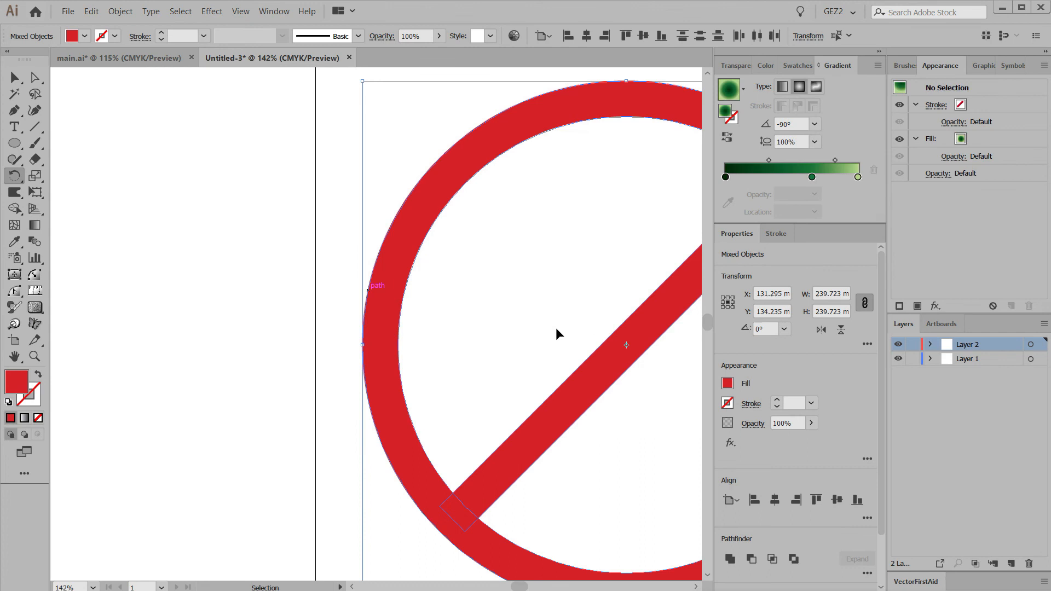
Paste the red prohibition sign over the green virus on Layer 2 of main.ai
{"action": "key", "text": "ctrl+v"}
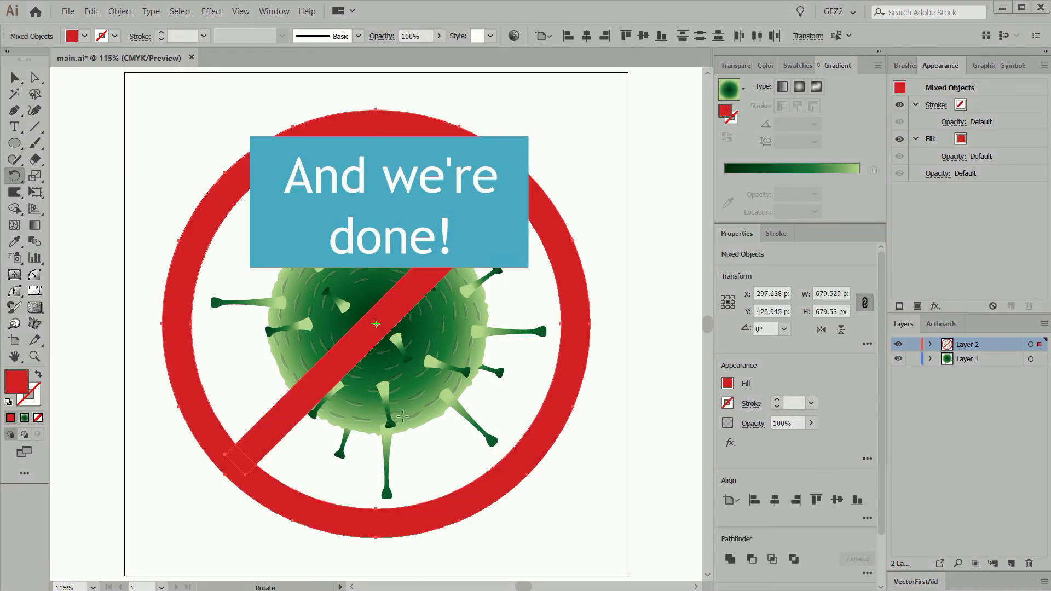
{"action": "key", "text": "ctrl"}
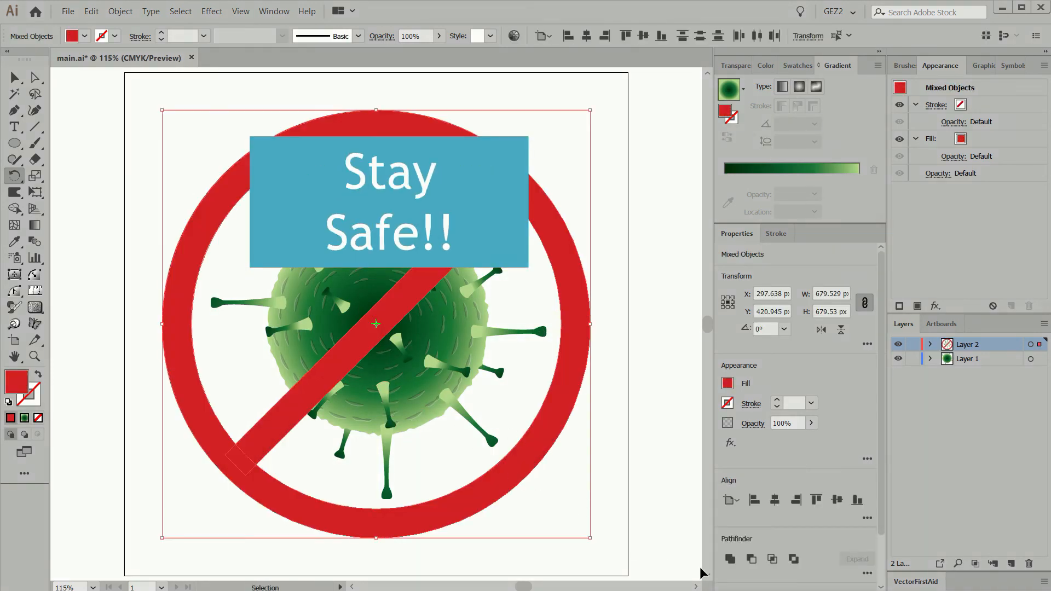